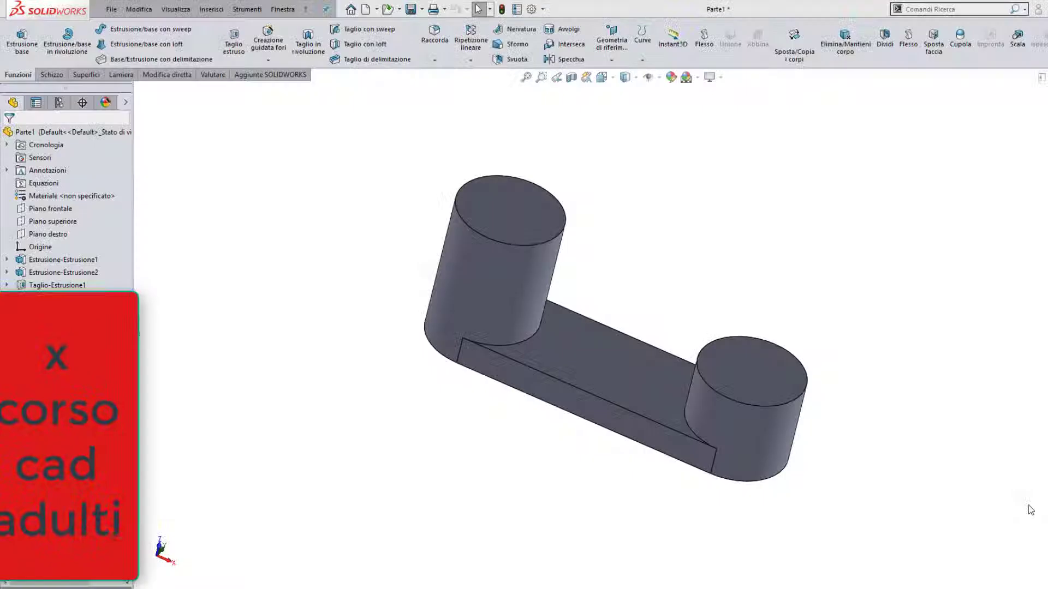
# Start a sketch on the top plane (Piano superiore), viewed from below.
pyautogui.moveTo(568, 271); pyautogui.dragTo(625, 241, button='middle')
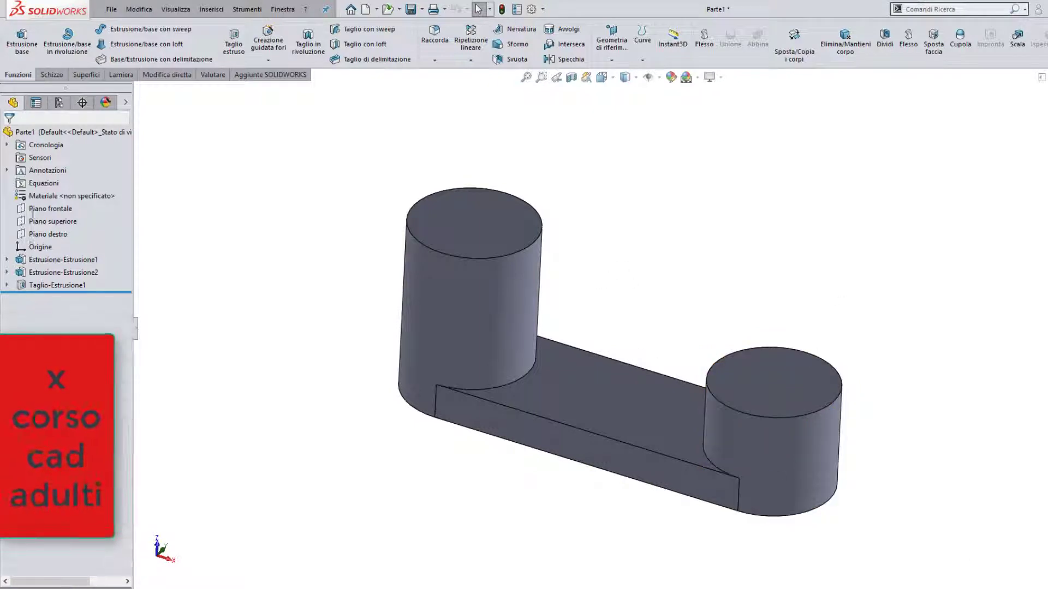
pyautogui.click(50, 222)
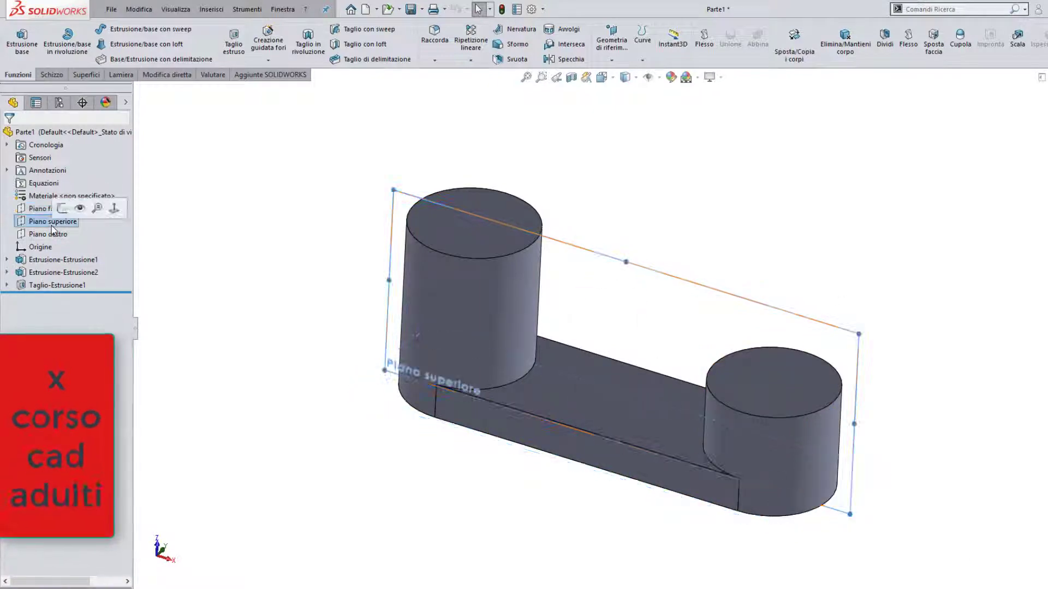
pyautogui.click(63, 209)
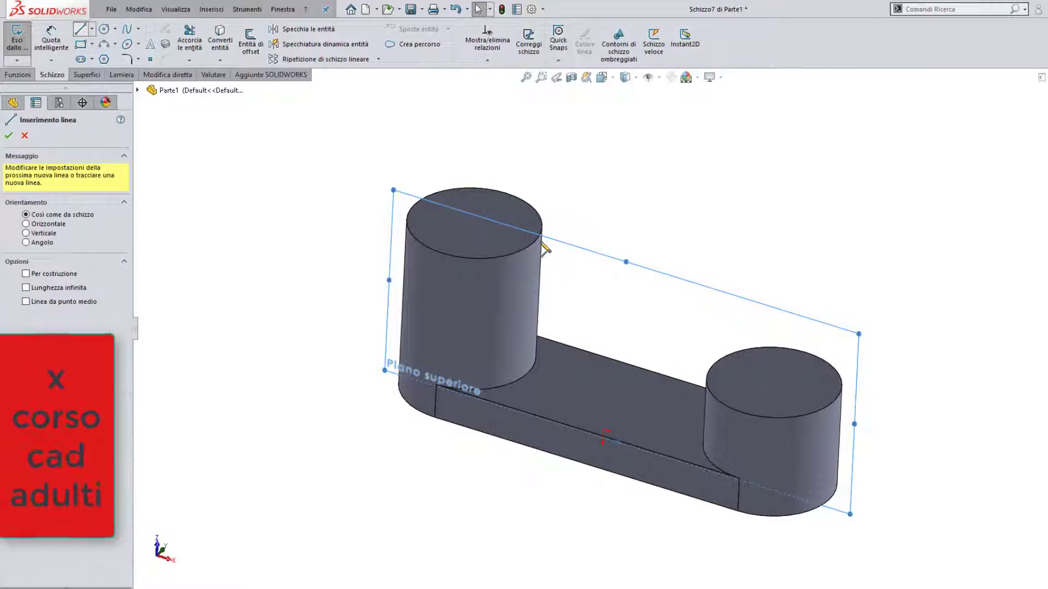
pyautogui.press('space')
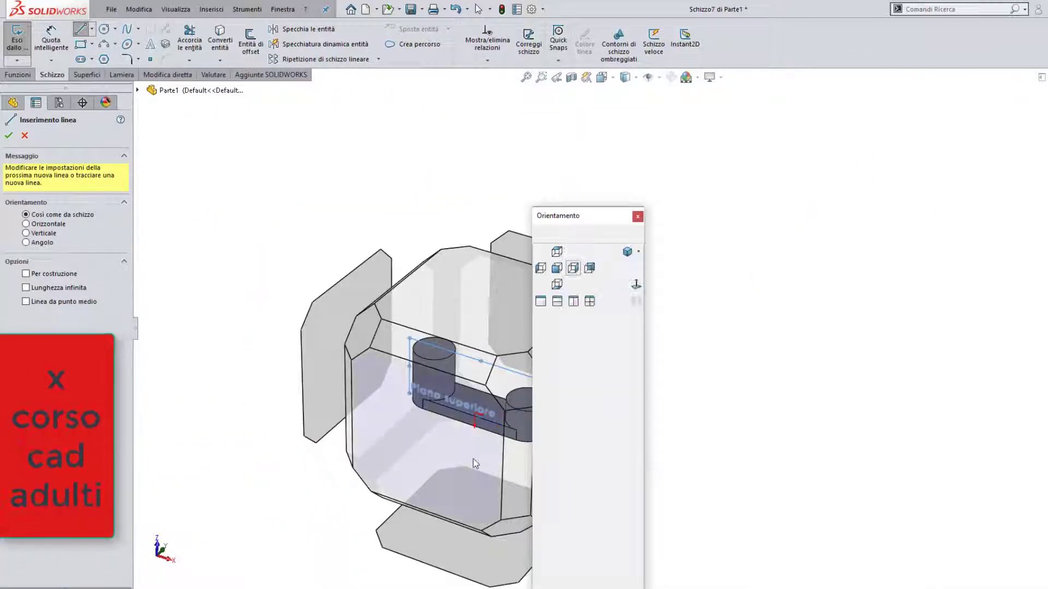
pyautogui.hotkey('ctrl', '6')
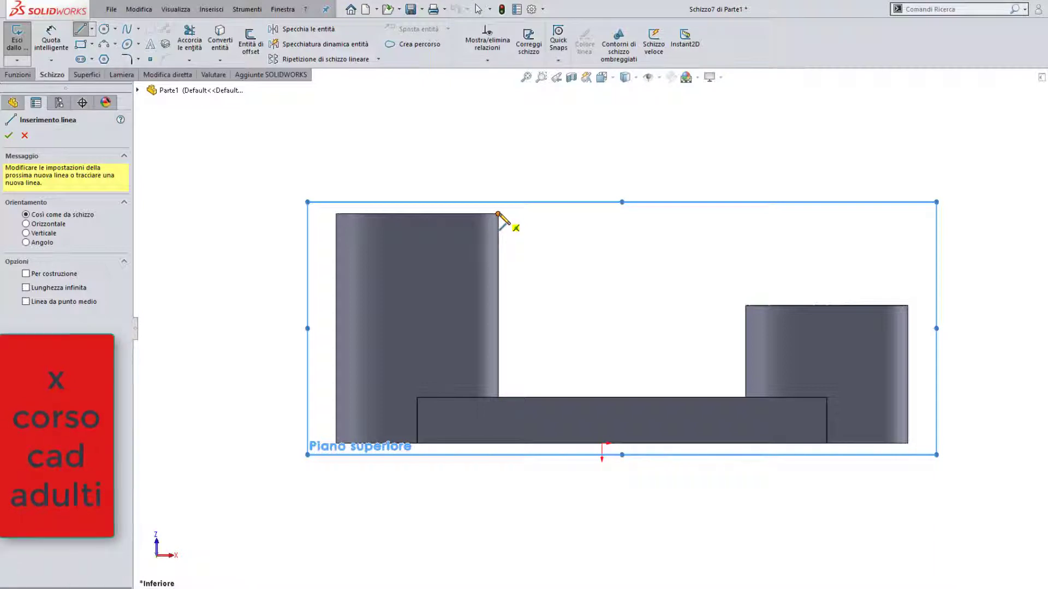
# Draw a sloped line from the tall cylinder's top corner to the short cylinder's top.
pyautogui.click(498, 214)
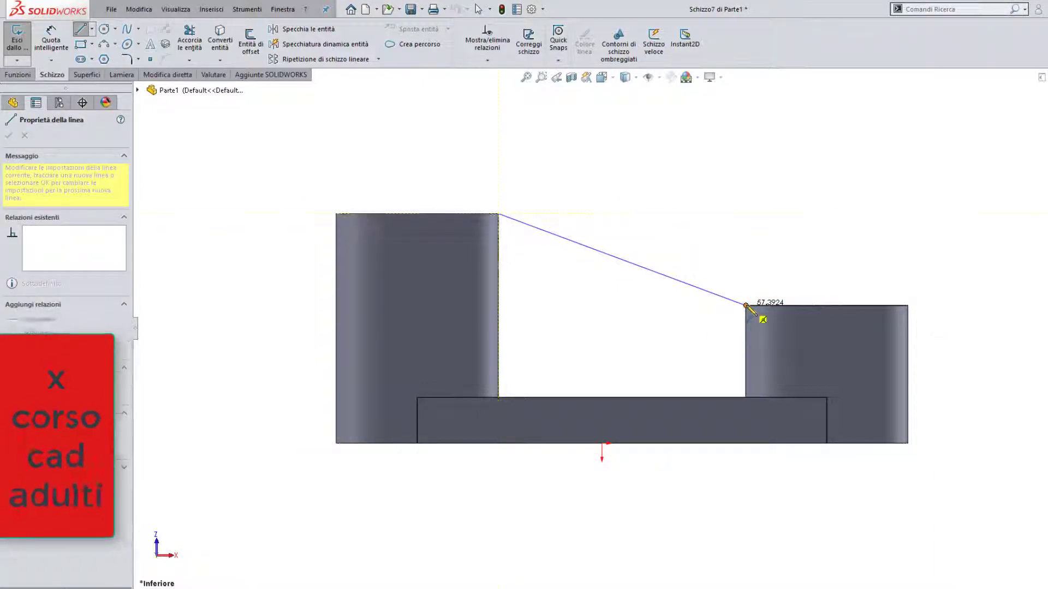
pyautogui.click(746, 305)
pyautogui.press('Escape')
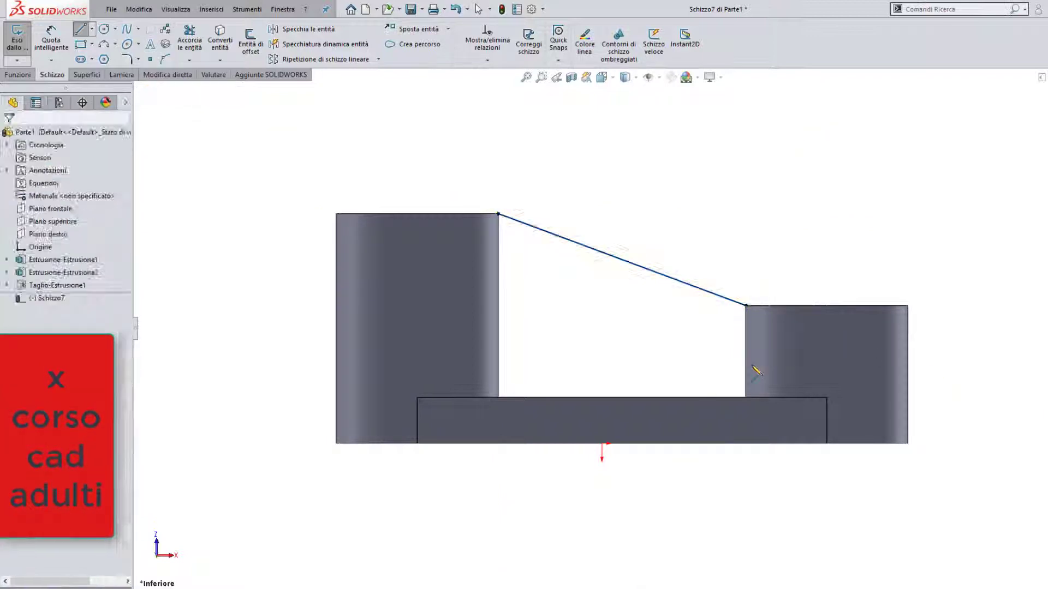
pyautogui.moveTo(763, 252)
pyautogui.mouseDown(button='middle')
pyautogui.moveTo(789, 282)
pyautogui.moveTo(781, 317)
pyautogui.mouseUp(button='middle')
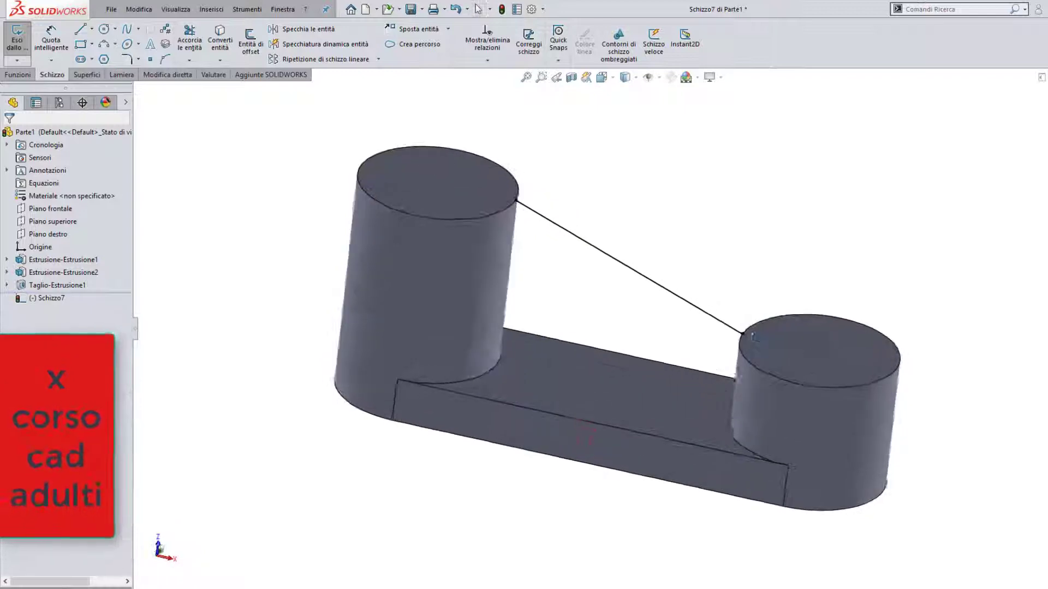
pyautogui.click(16, 75)
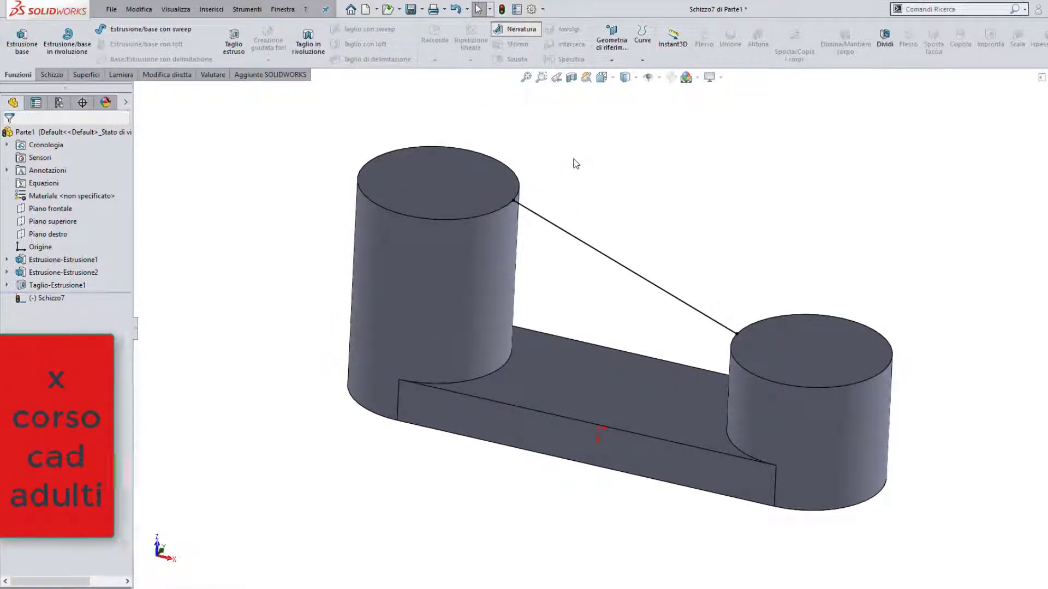
pyautogui.moveTo(643, 256); pyautogui.dragTo(652, 174, button='middle')
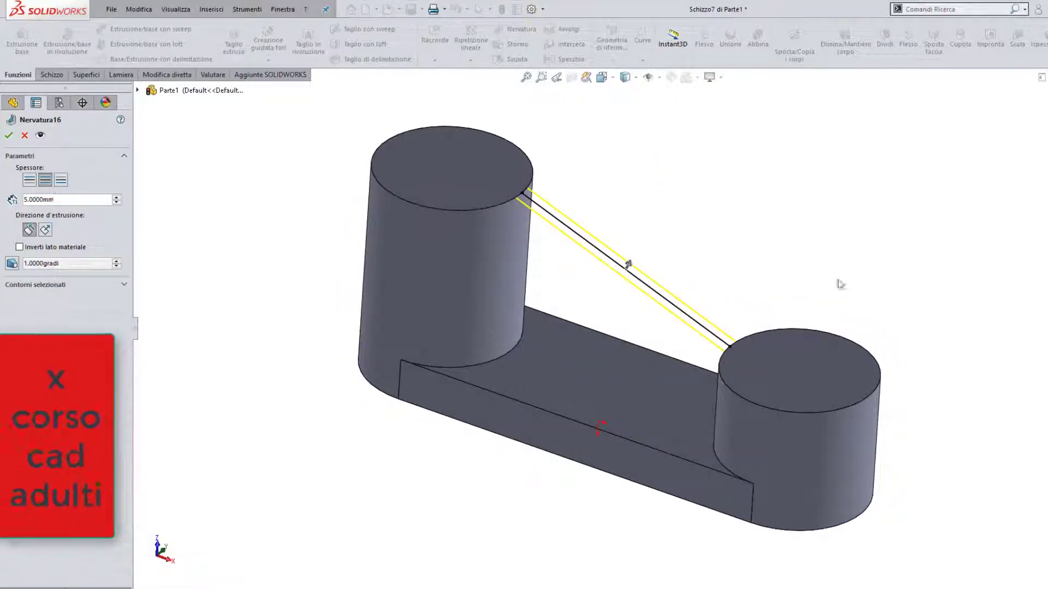
pyautogui.moveTo(840, 284)
pyautogui.mouseDown(button='middle')
pyautogui.moveTo(749, 253)
pyautogui.moveTo(764, 253)
pyautogui.mouseUp(button='middle')
pyautogui.click(19, 247)
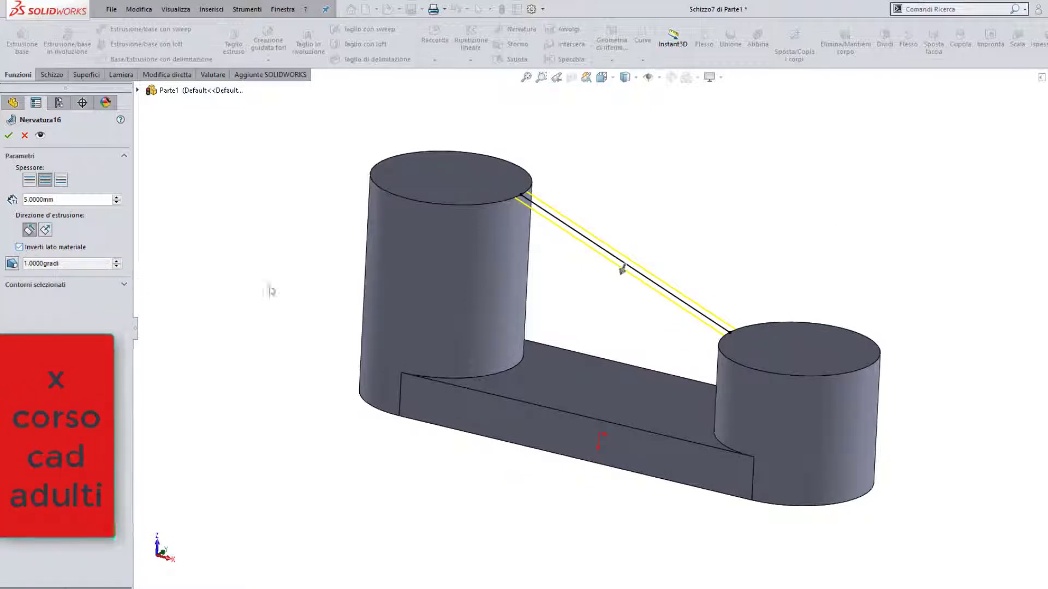
pyautogui.moveTo(295, 300)
pyautogui.mouseDown(button='middle')
pyautogui.moveTo(262, 306)
pyautogui.moveTo(322, 283)
pyautogui.mouseUp(button='middle')
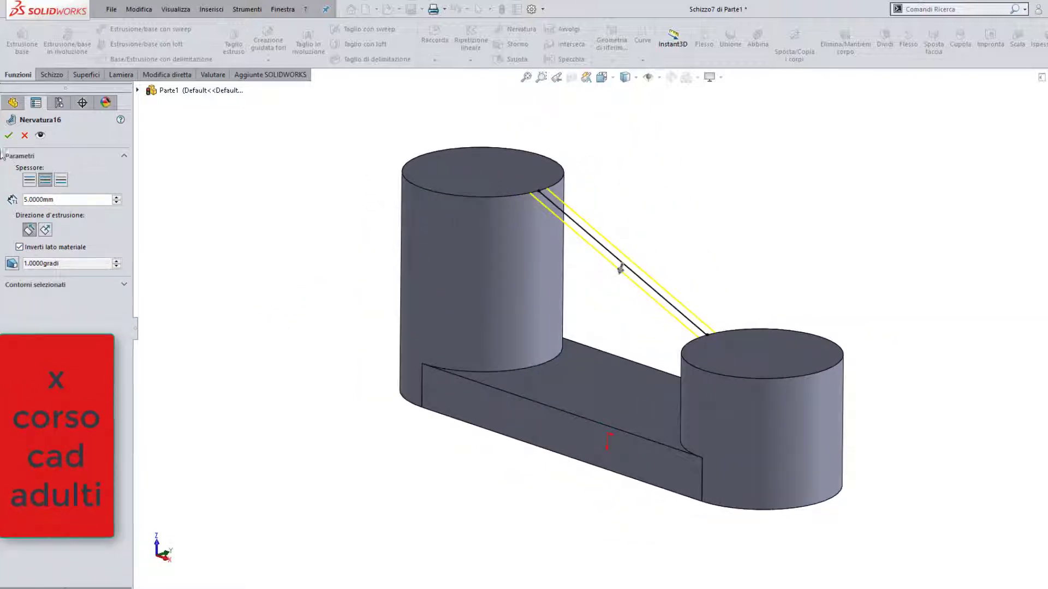
pyautogui.click(9, 136)
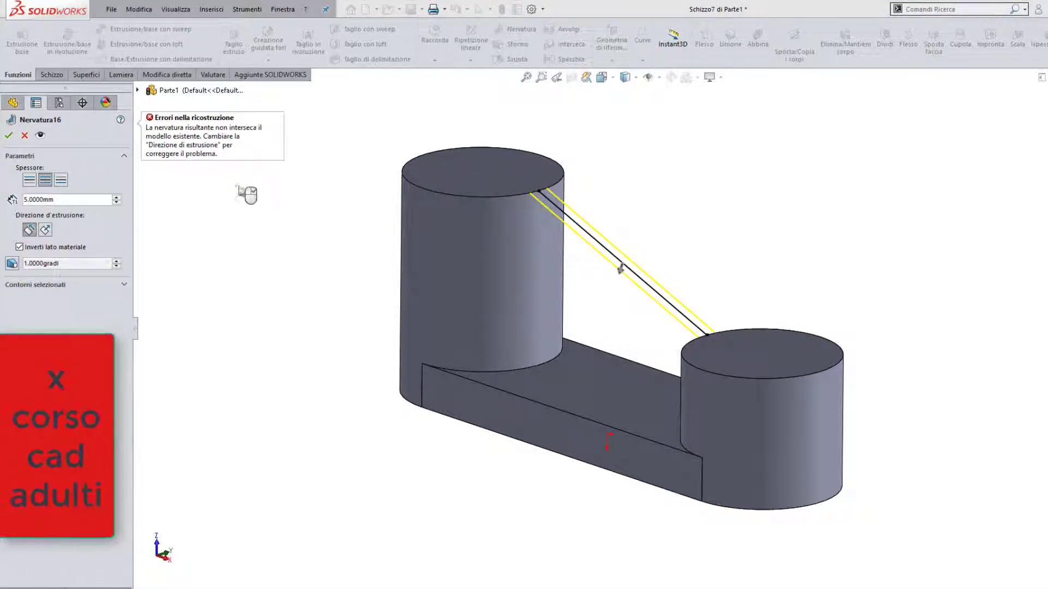
pyautogui.click(9, 135)
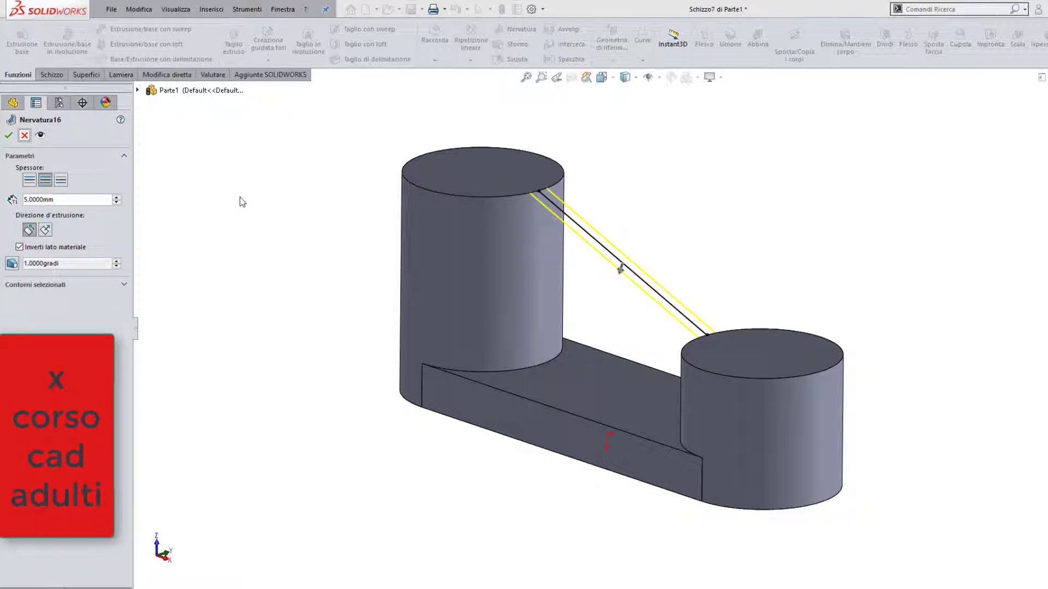
pyautogui.press('Escape')
# Add a line from the sloped line's upper end inward onto the tall cylinder's top face.
pyautogui.moveTo(551, 228); pyautogui.dragTo(592, 240, button='middle')
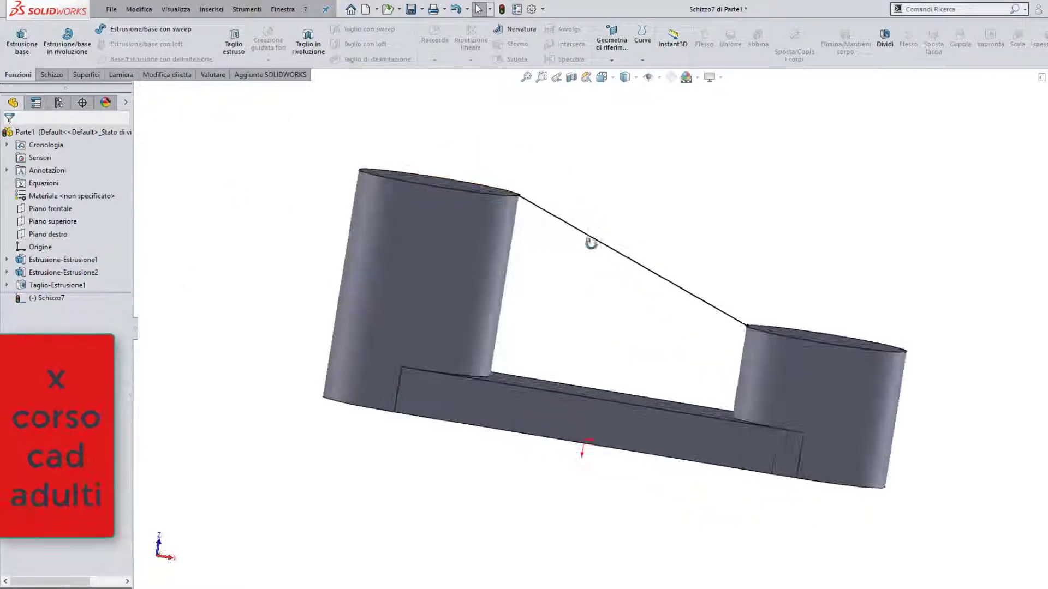
pyautogui.click(54, 75)
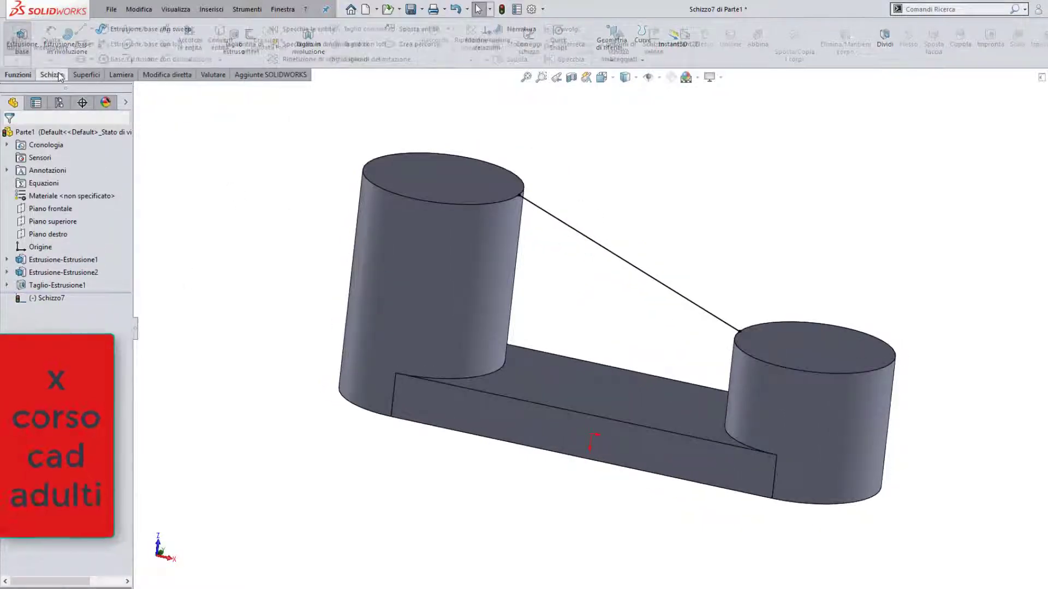
pyautogui.click(81, 29)
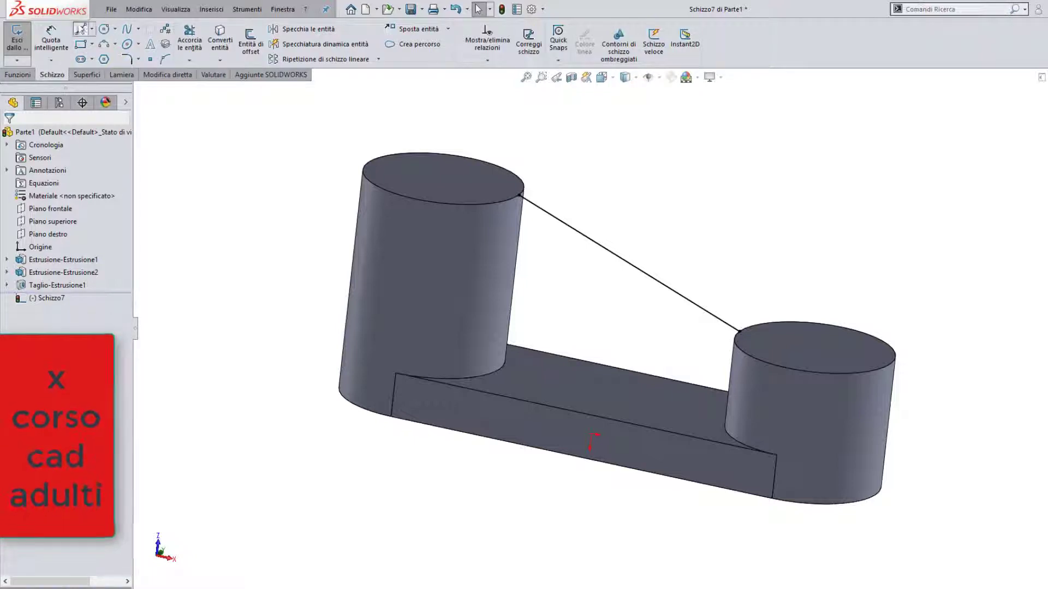
pyautogui.click(519, 195)
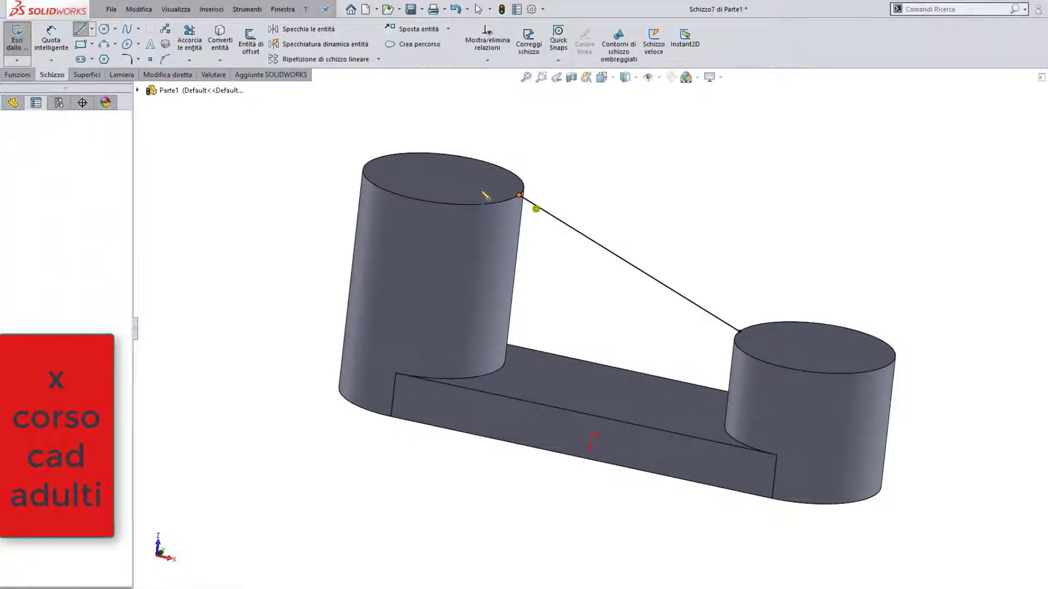
pyautogui.doubleClick(481, 187)
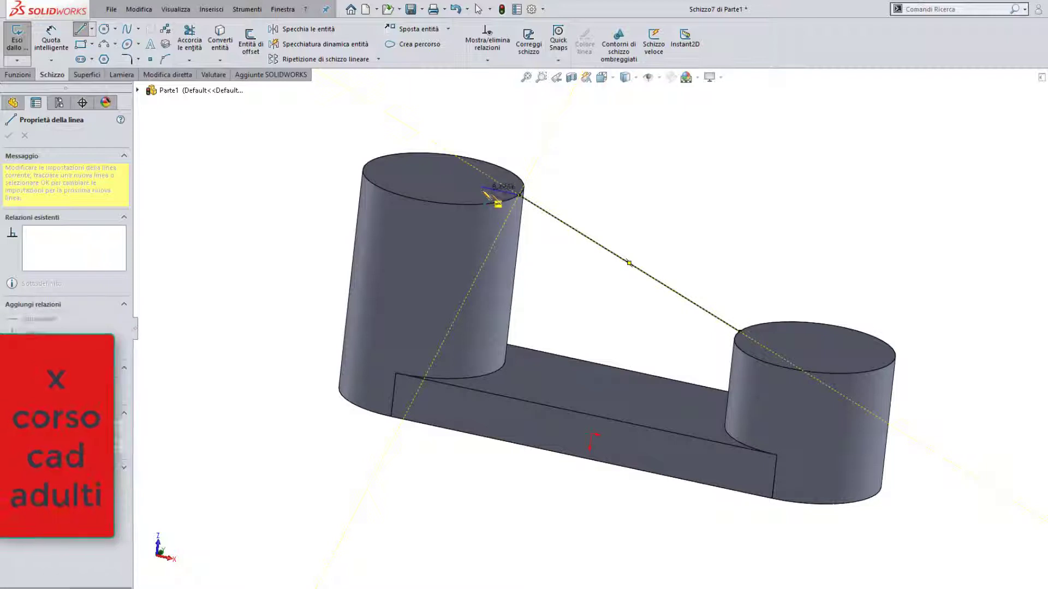
pyautogui.press('Escape')
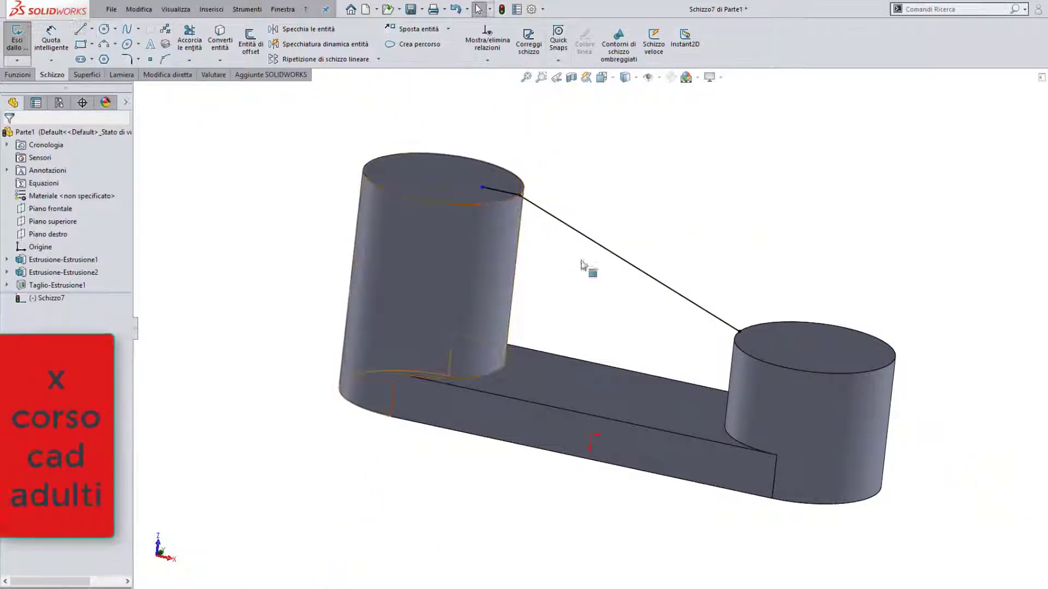
pyautogui.moveTo(494, 321)
pyautogui.mouseDown(button='middle')
pyautogui.moveTo(510, 262)
pyautogui.moveTo(573, 311)
pyautogui.moveTo(617, 196)
pyautogui.mouseUp(button='middle')
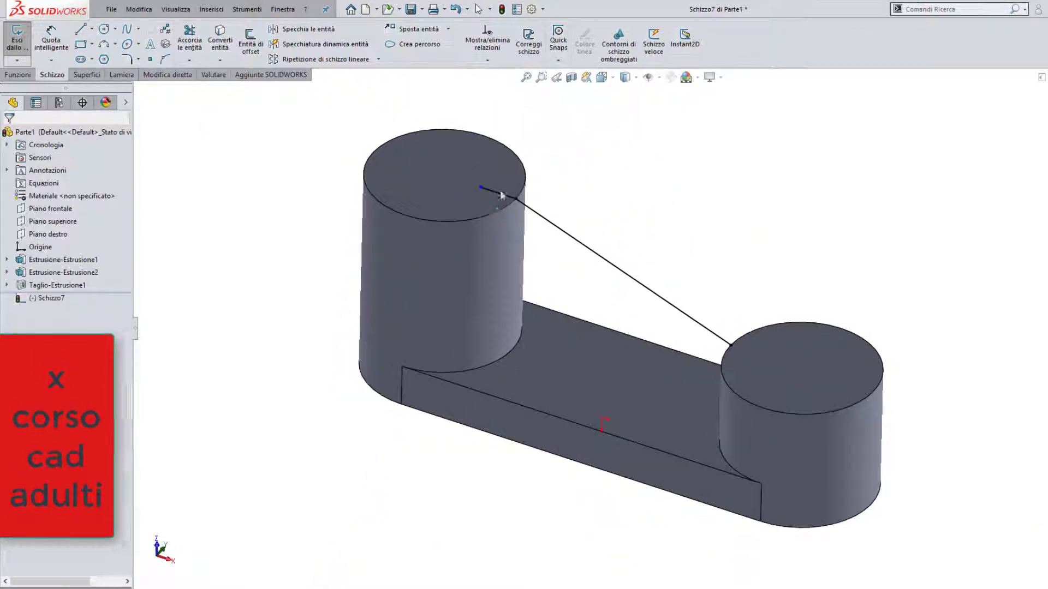
pyautogui.moveTo(622, 269); pyautogui.dragTo(636, 229, button='middle')
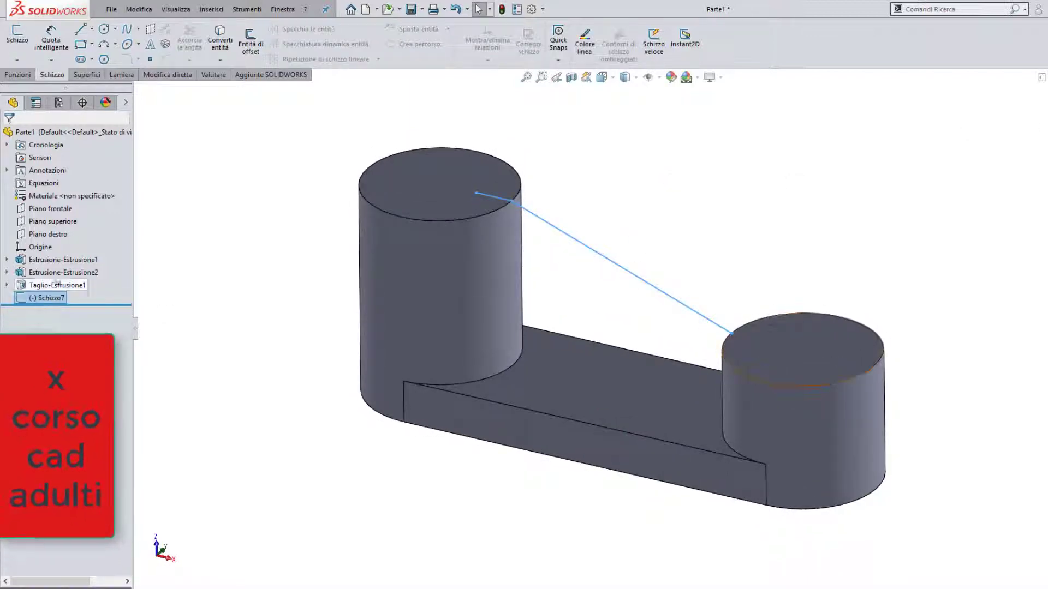
# Create a 5 mm rib from Schizzo7 with the material side flipped (Inverti lato materiale).
pyautogui.click(19, 77)
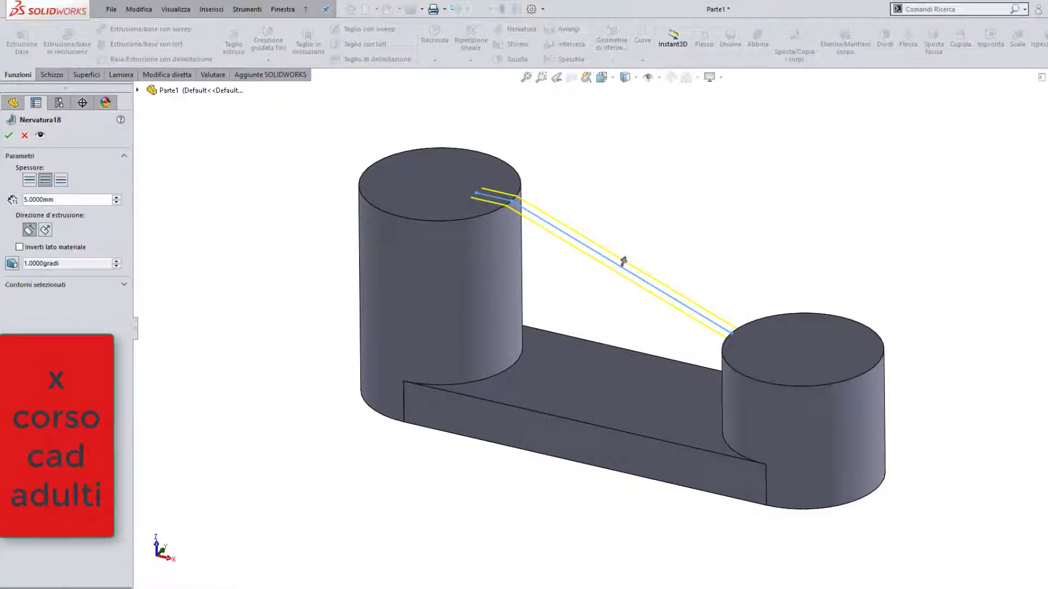
pyautogui.moveTo(505, 388); pyautogui.dragTo(510, 382, button='middle')
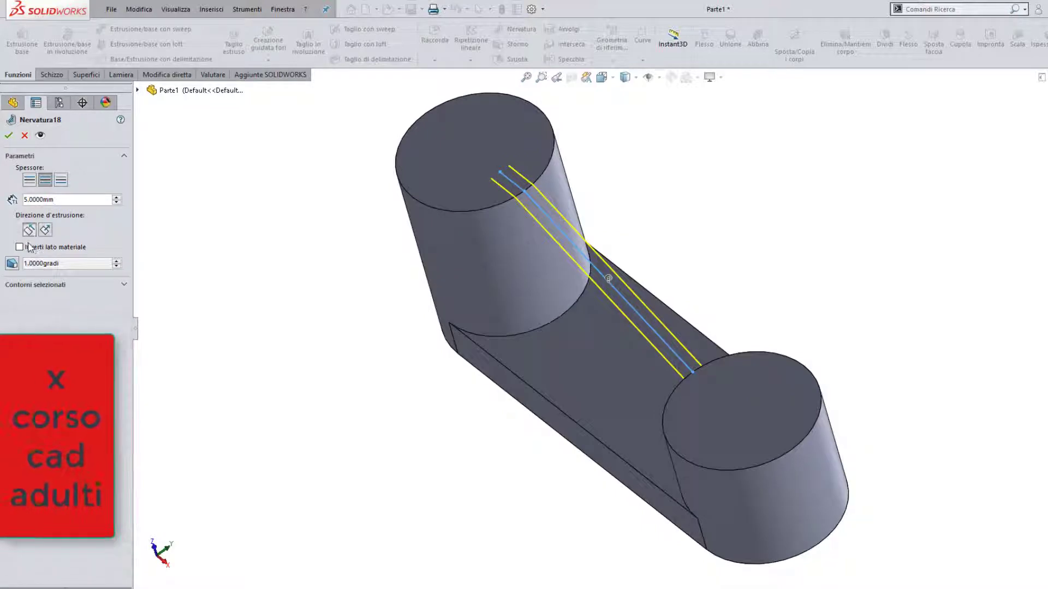
pyautogui.click(21, 248)
pyautogui.moveTo(552, 339); pyautogui.dragTo(616, 287, button='middle')
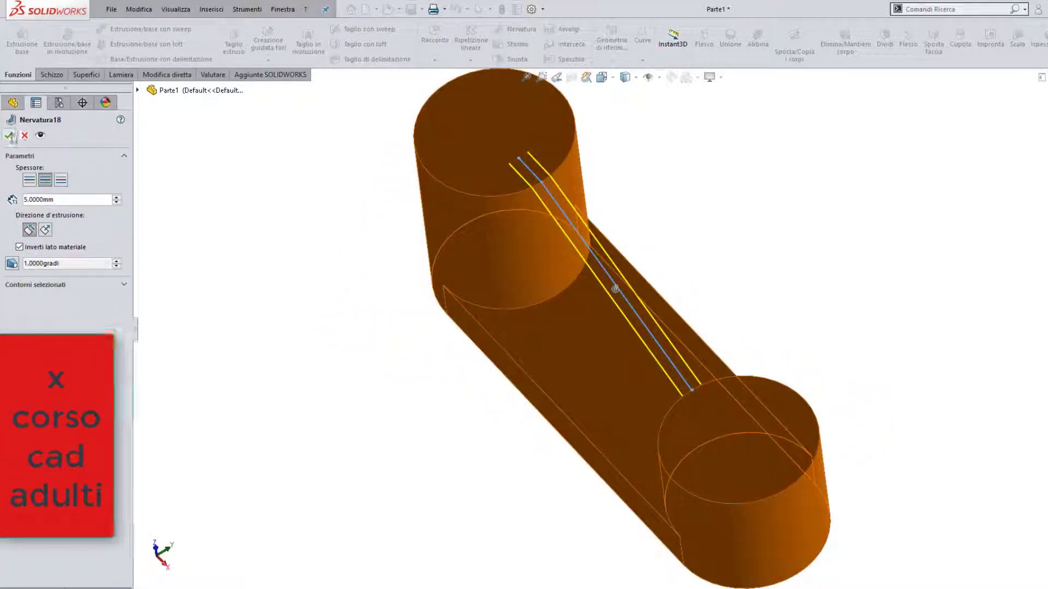
pyautogui.press('Return')
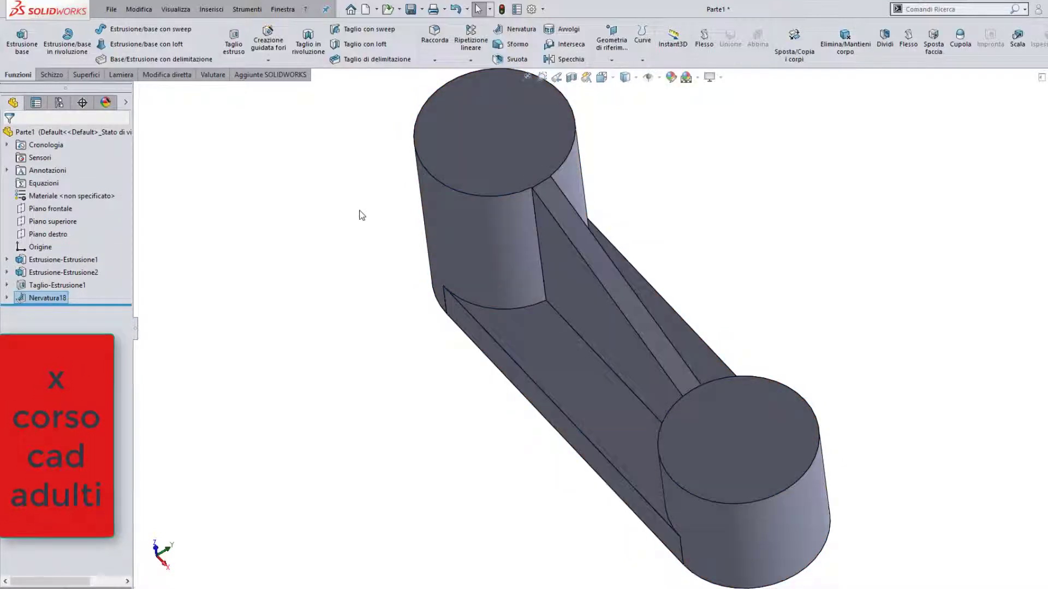
pyautogui.moveTo(510, 246)
pyautogui.mouseDown(button='middle')
pyautogui.moveTo(552, 217)
pyautogui.moveTo(541, 236)
pyautogui.mouseUp(button='middle')
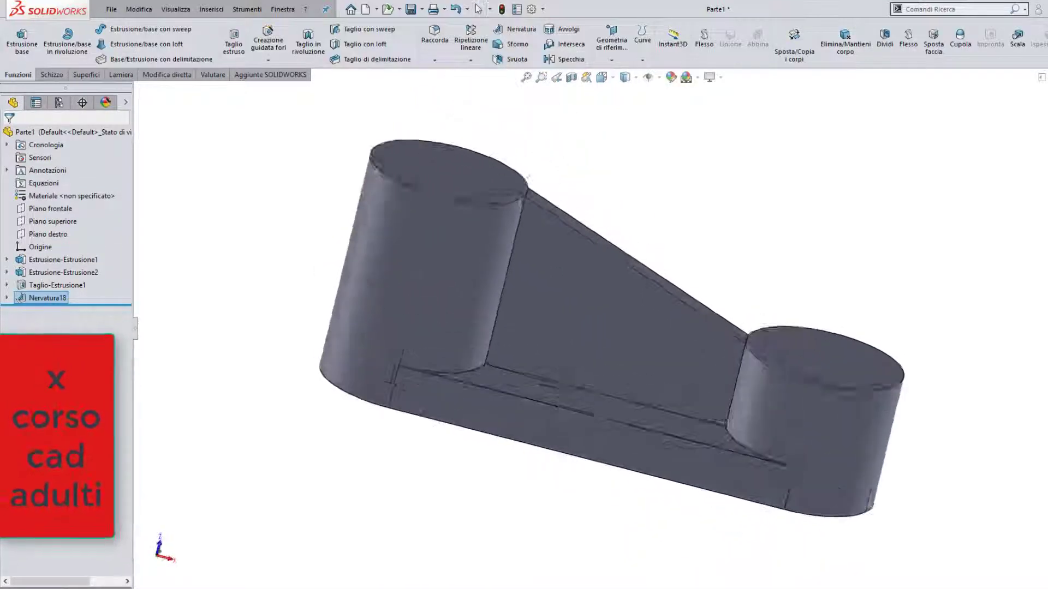
pyautogui.scroll(-5, 541, 234)
pyautogui.scroll(-2, 534, 211)
pyautogui.scroll(-2, 545, 227)
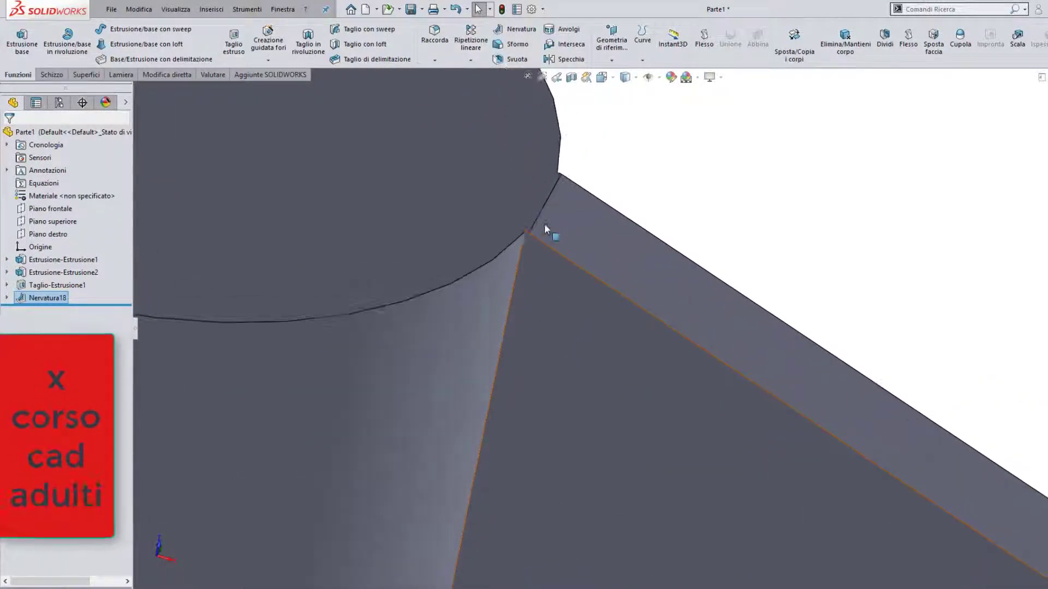
pyautogui.scroll(-2, 544, 233)
pyautogui.scroll(-2, 549, 273)
pyautogui.moveTo(564, 318); pyautogui.dragTo(538, 305, button='middle')
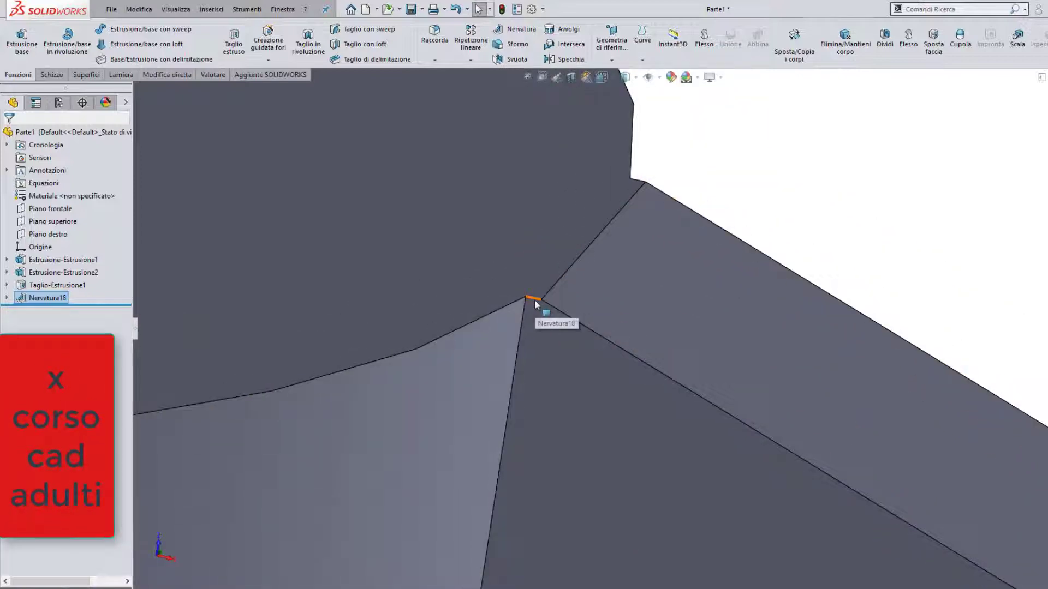
pyautogui.click(535, 301)
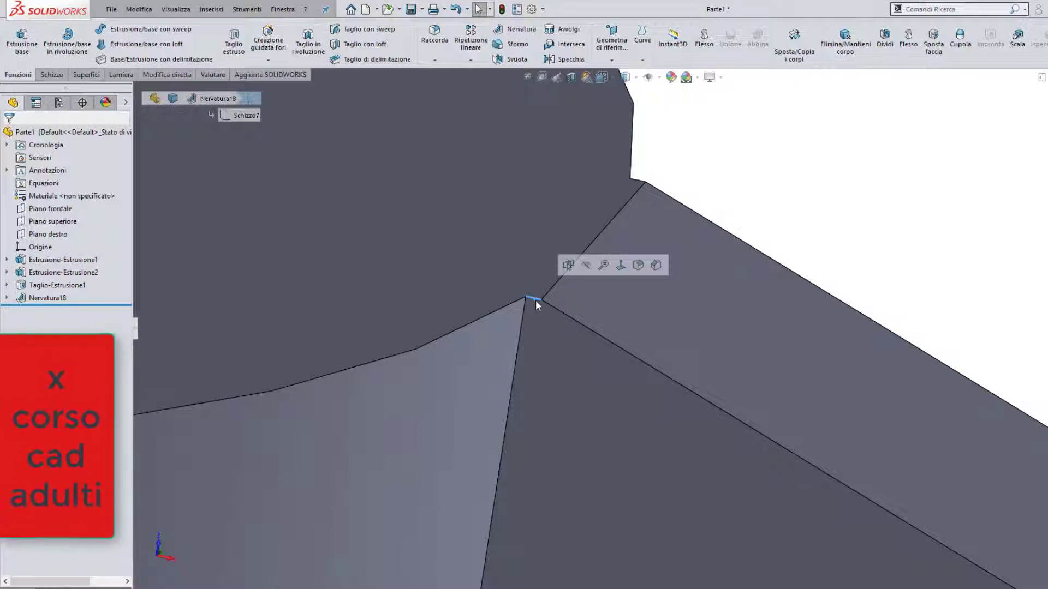
pyautogui.moveTo(536, 300); pyautogui.dragTo(680, 419, button='middle')
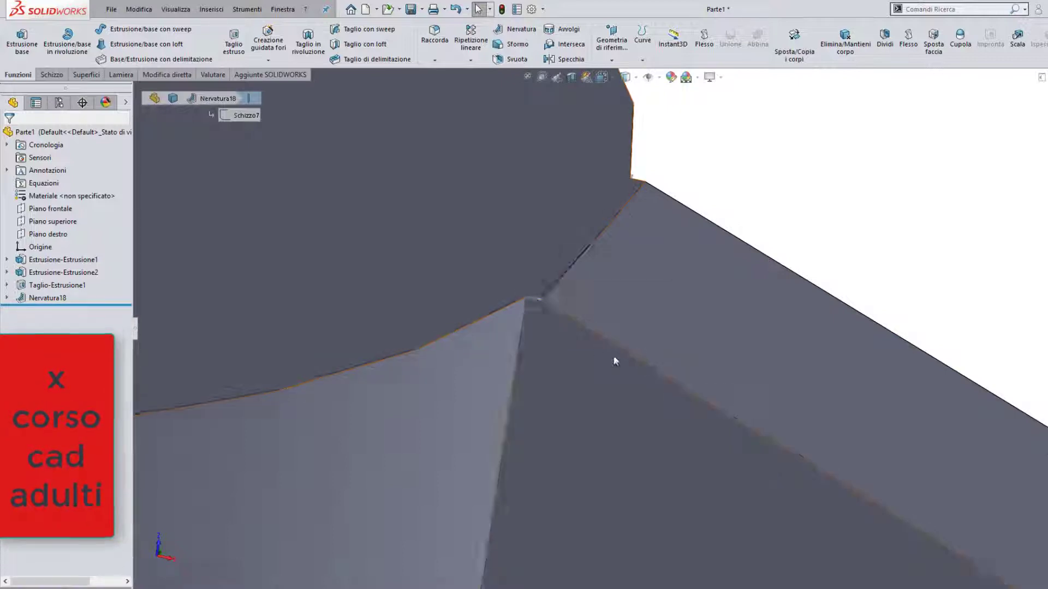
pyautogui.scroll(3, 680, 420)
pyautogui.scroll(2, 680, 419)
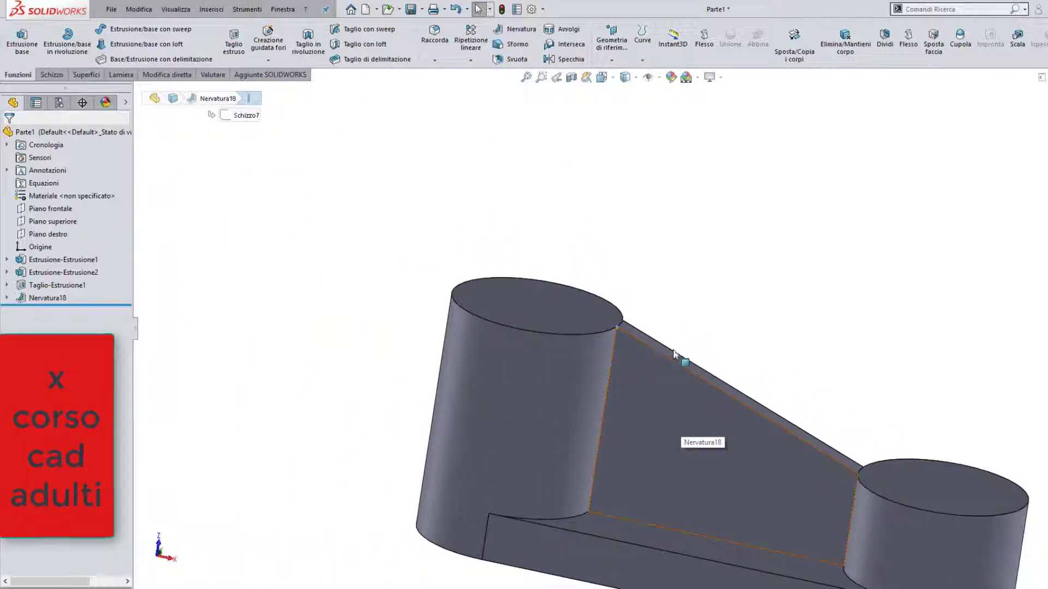
pyautogui.scroll(-4, 554, 301)
pyautogui.scroll(-2, 511, 254)
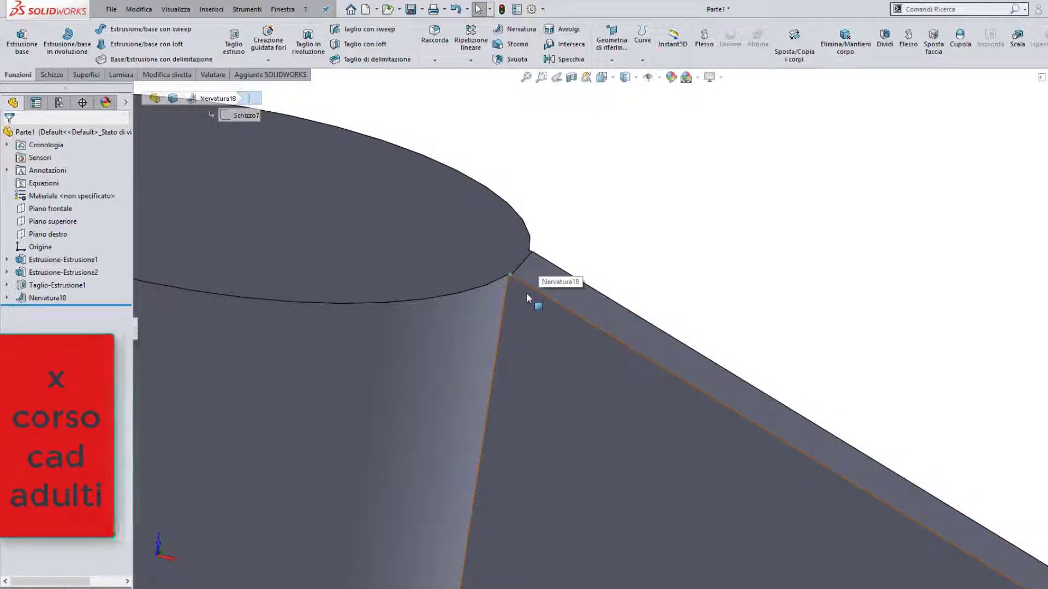
pyautogui.scroll(-3, 526, 293)
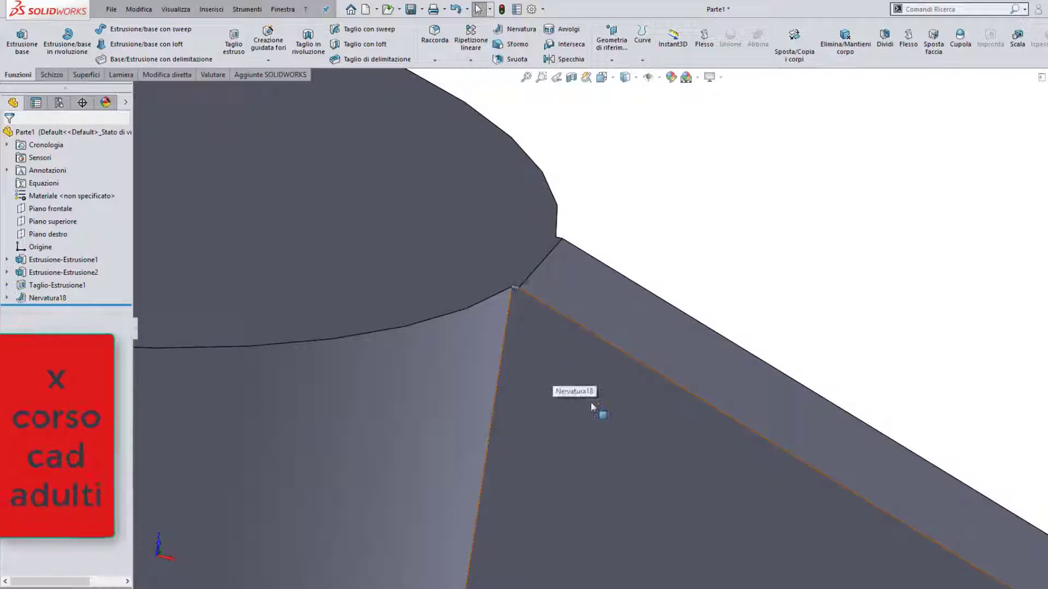
pyautogui.scroll(2, 601, 409)
pyautogui.scroll(2, 637, 440)
pyautogui.scroll(3, 911, 562)
pyautogui.scroll(-2, 893, 494)
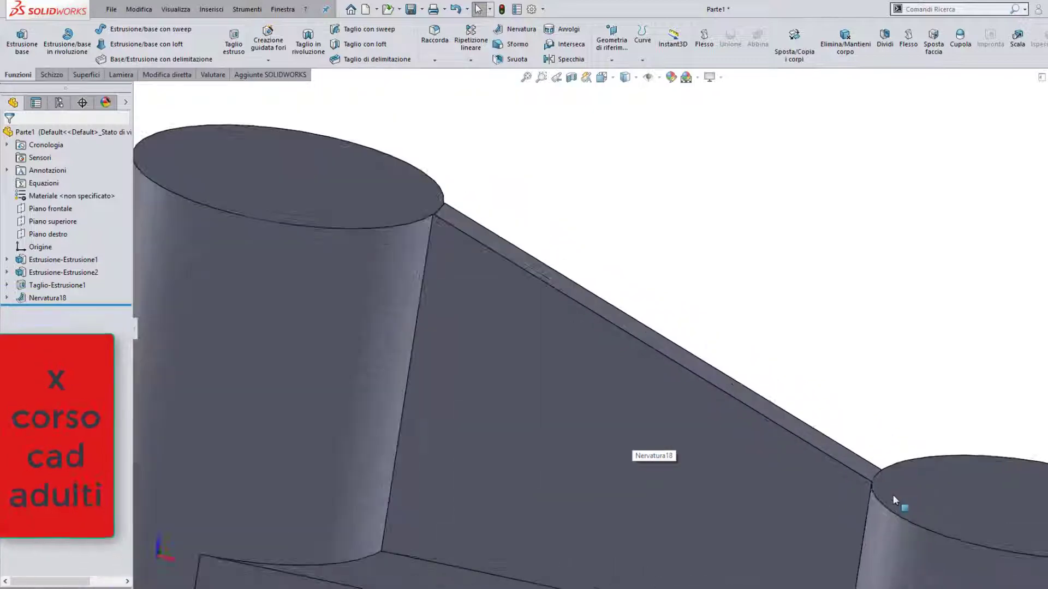
pyautogui.scroll(-2, 803, 428)
pyautogui.scroll(-2, 746, 415)
pyautogui.moveTo(747, 415)
pyautogui.mouseDown(button='middle')
pyautogui.moveTo(707, 337)
pyautogui.moveTo(627, 340)
pyautogui.mouseUp(button='middle')
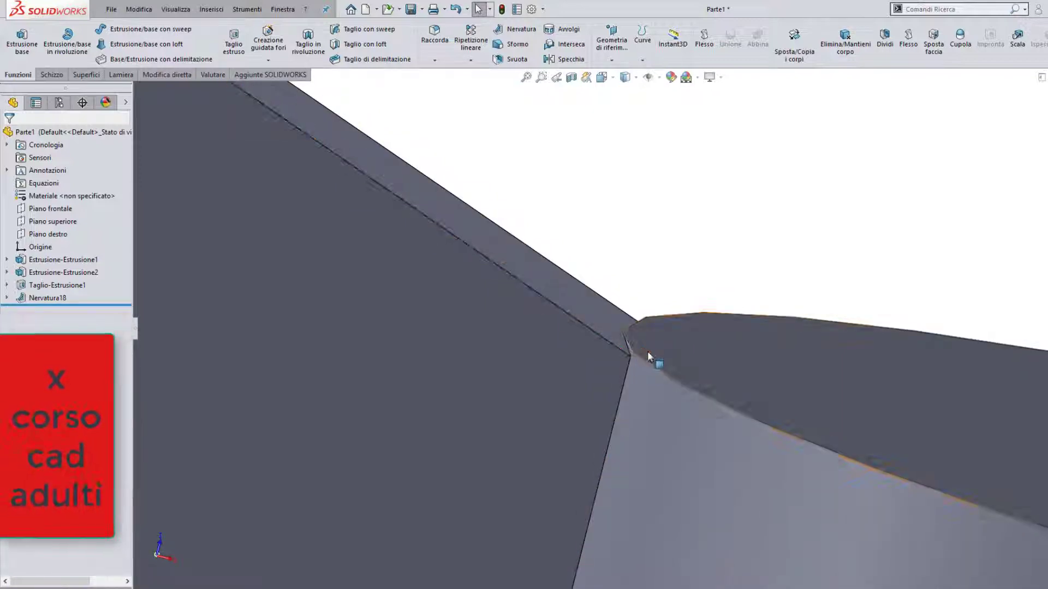
pyautogui.scroll(-2, 647, 351)
pyautogui.scroll(-2, 640, 360)
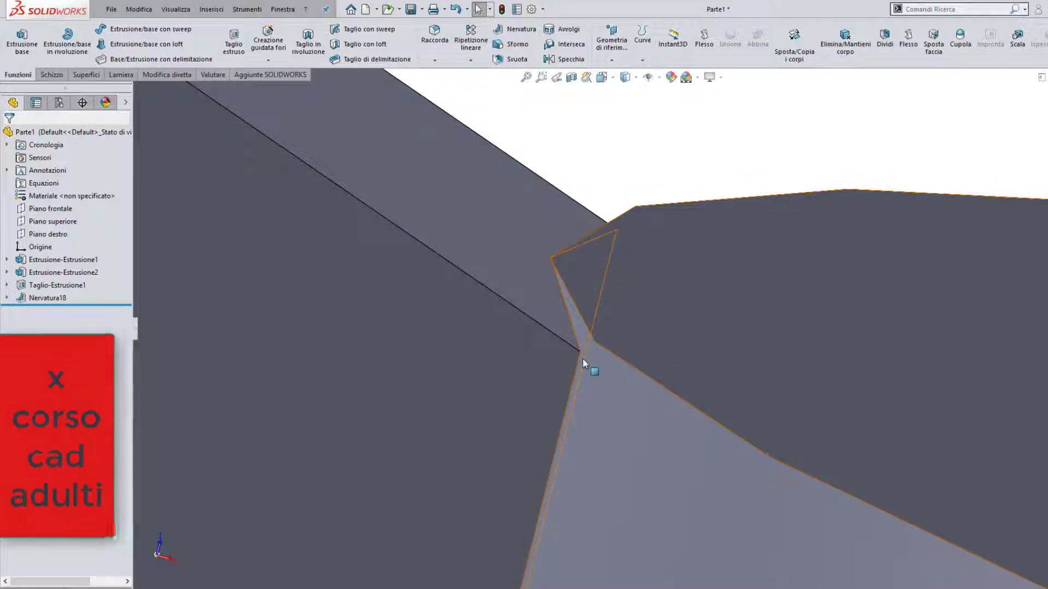
pyautogui.click(469, 243)
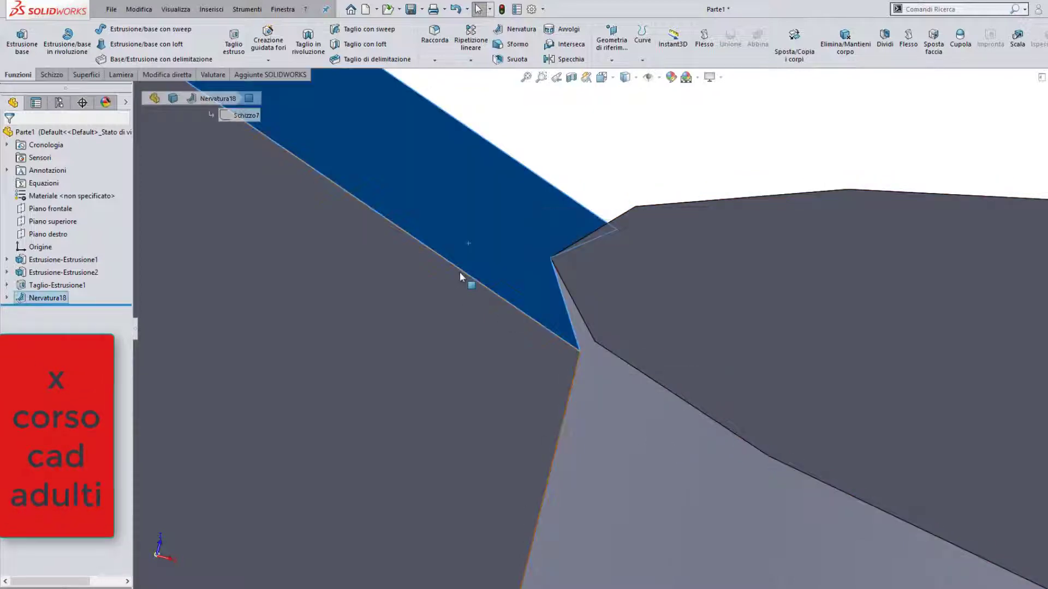
pyautogui.click(459, 271)
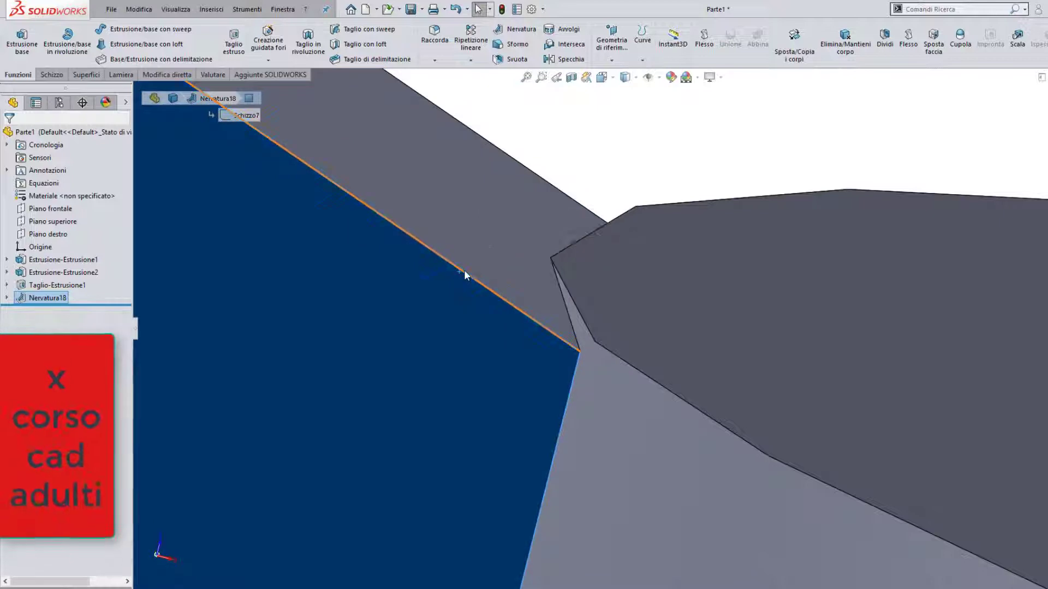
pyautogui.moveTo(636, 365); pyautogui.dragTo(630, 371, button='middle')
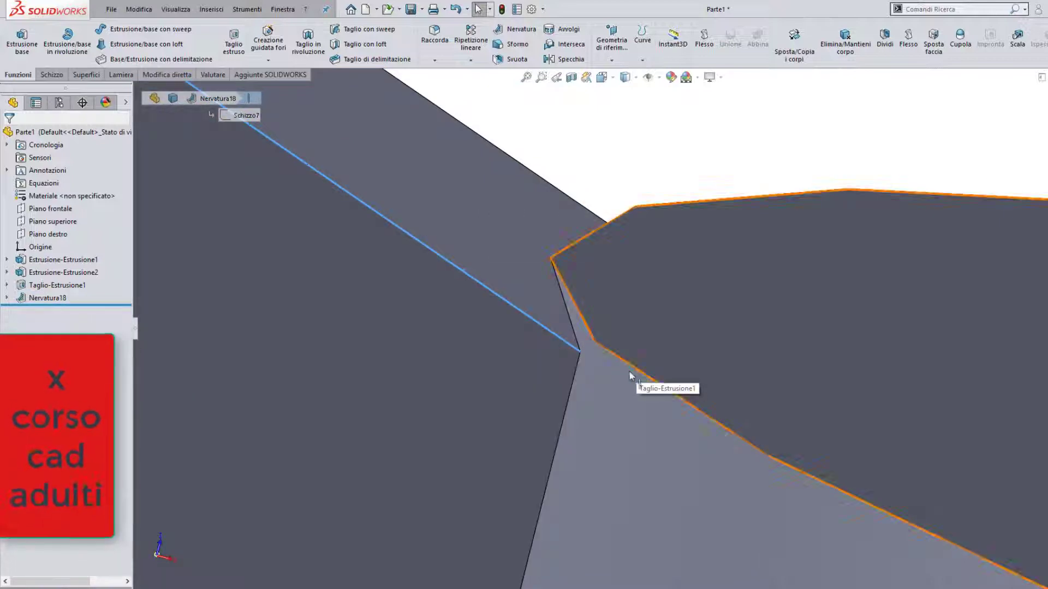
pyautogui.scroll(2, 630, 371)
pyautogui.scroll(2, 630, 371)
pyautogui.scroll(2, 627, 372)
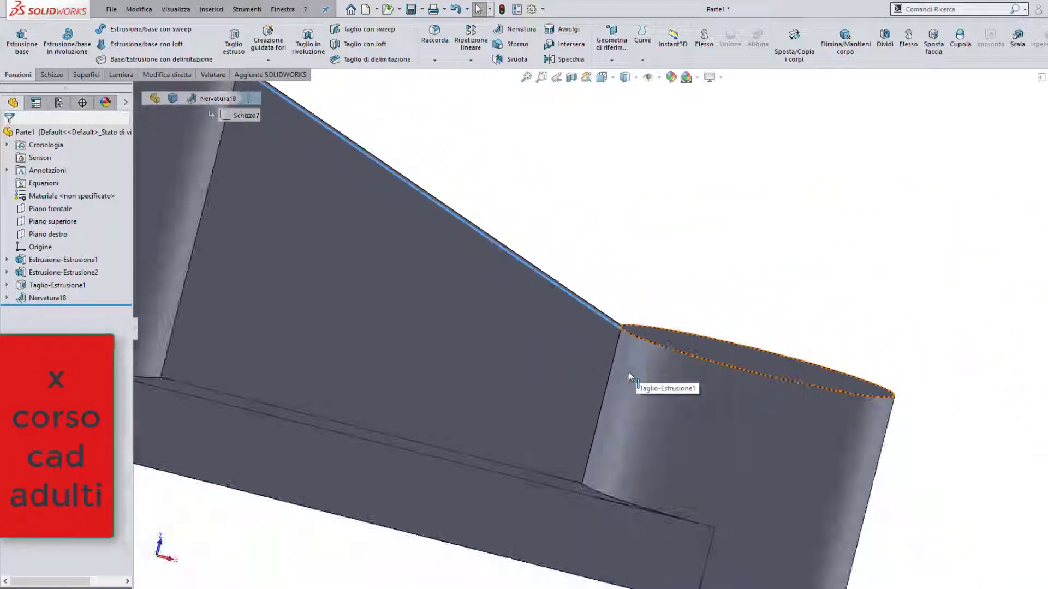
pyautogui.scroll(3, 628, 372)
pyautogui.moveTo(616, 374); pyautogui.dragTo(176, 344, button='middle')
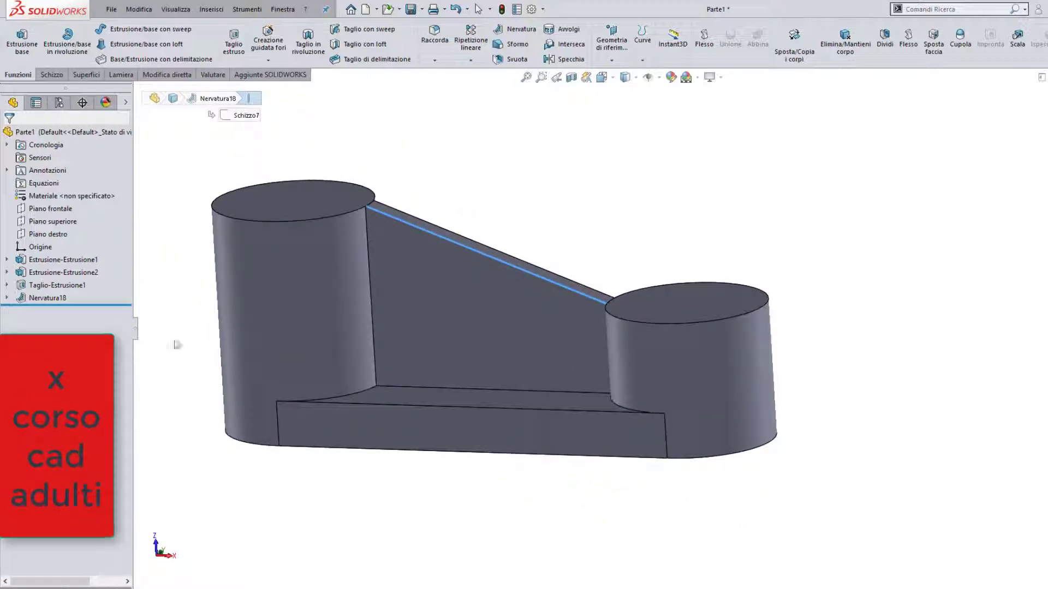
pyautogui.click(7, 298)
pyautogui.click(60, 311)
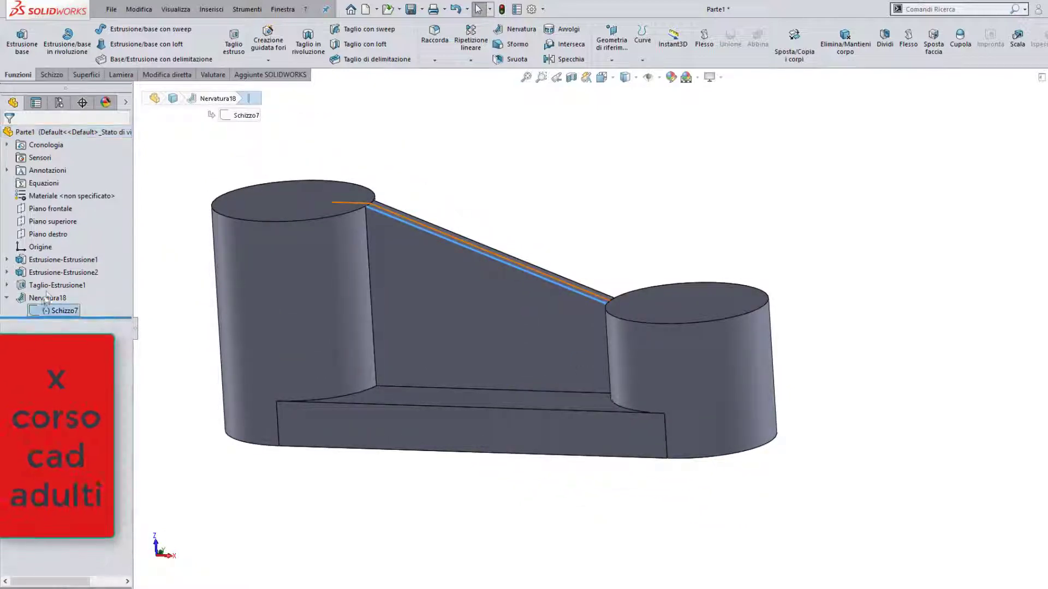
# In Schizzo7, draw a short line from the sloped line's end onto the right cylinder's top.
pyautogui.doubleClick(414, 218)
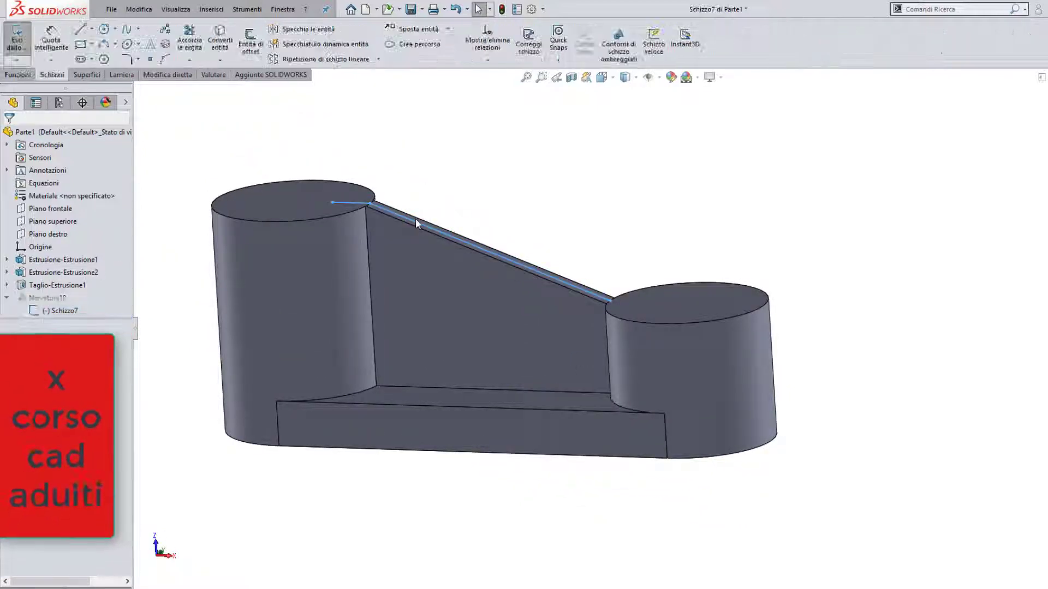
pyautogui.click(356, 205)
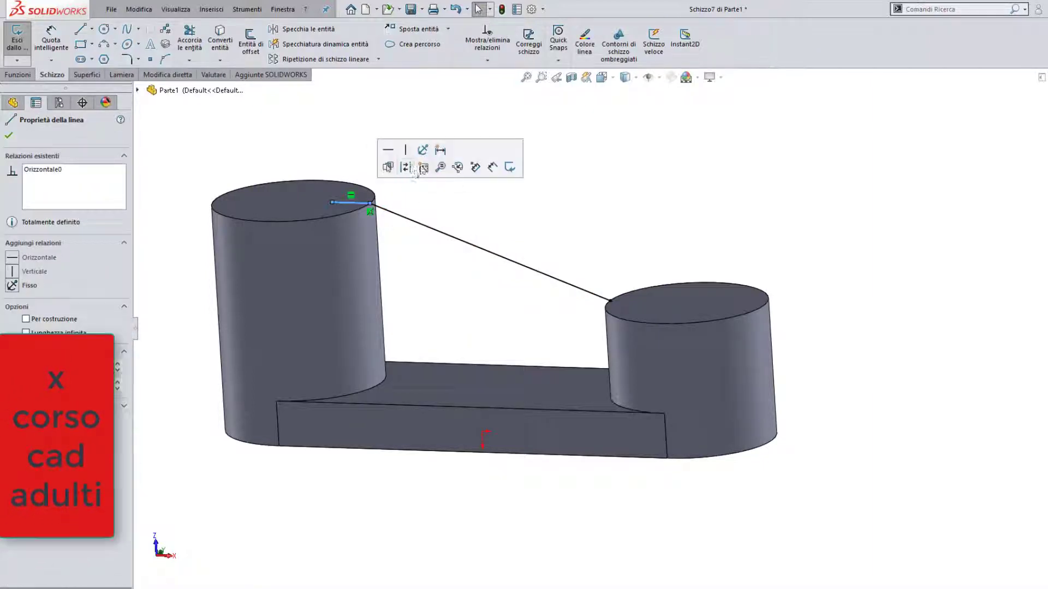
pyautogui.click(565, 237)
pyautogui.moveTo(565, 237); pyautogui.dragTo(568, 270, button='middle')
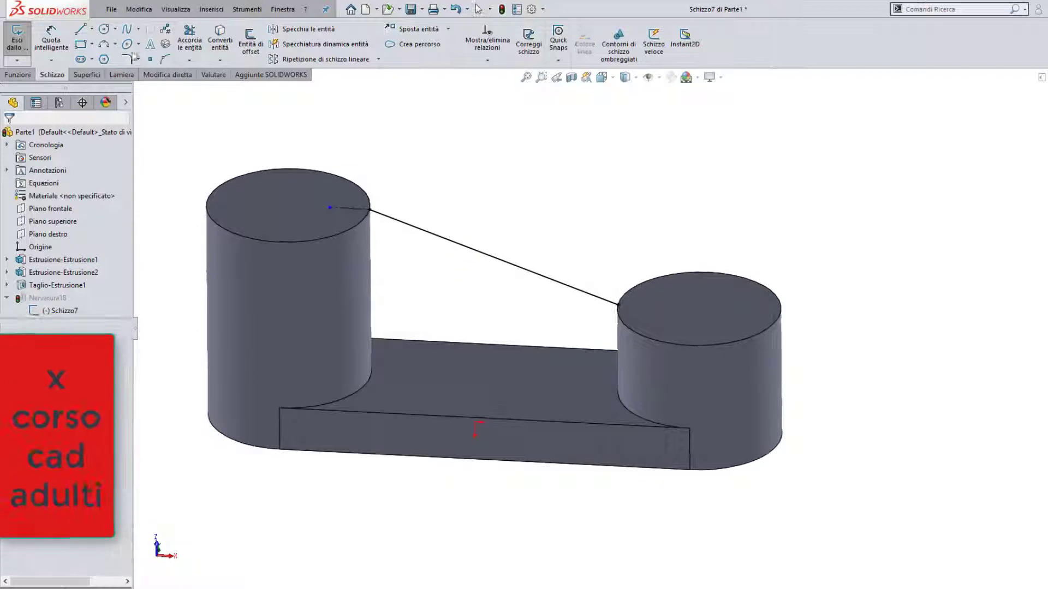
pyautogui.click(618, 306)
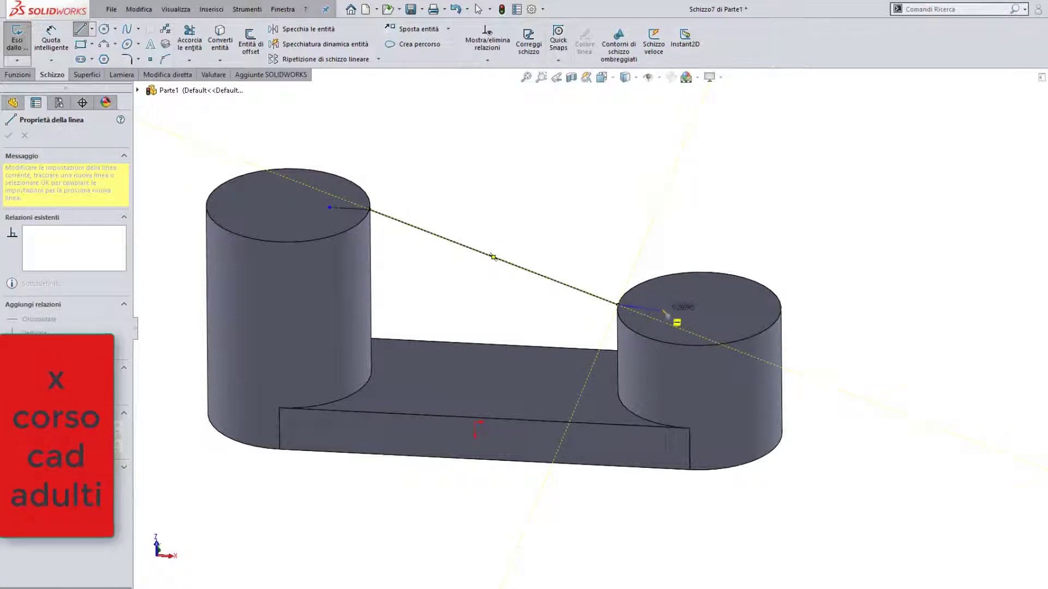
pyautogui.click(662, 310)
pyautogui.press('Escape')
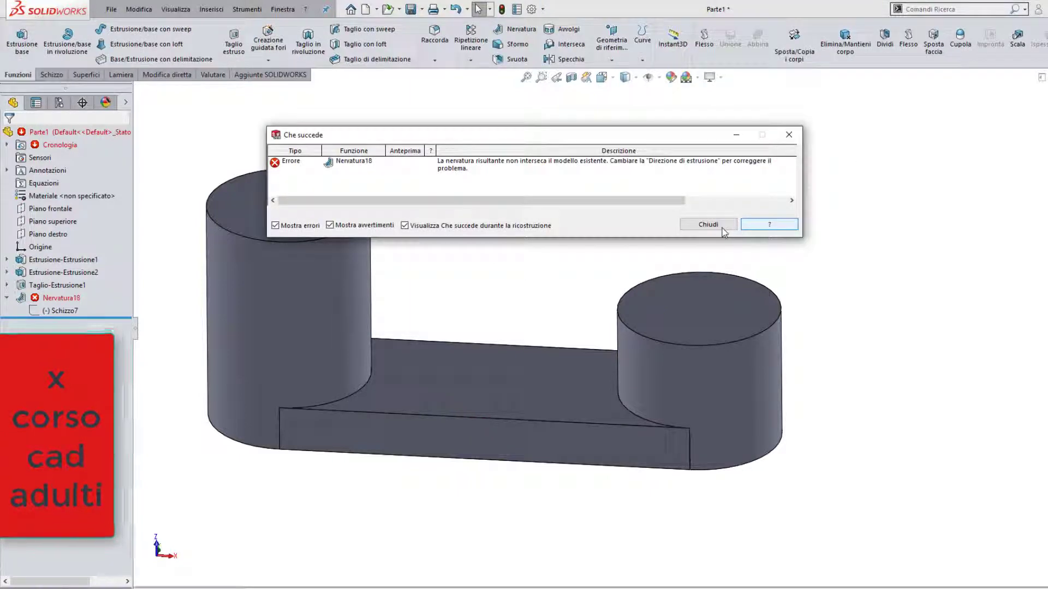
# Close the error report and set Schizzo7's short left-cylinder segment to construction (Per costruzione).
pyautogui.click(721, 227)
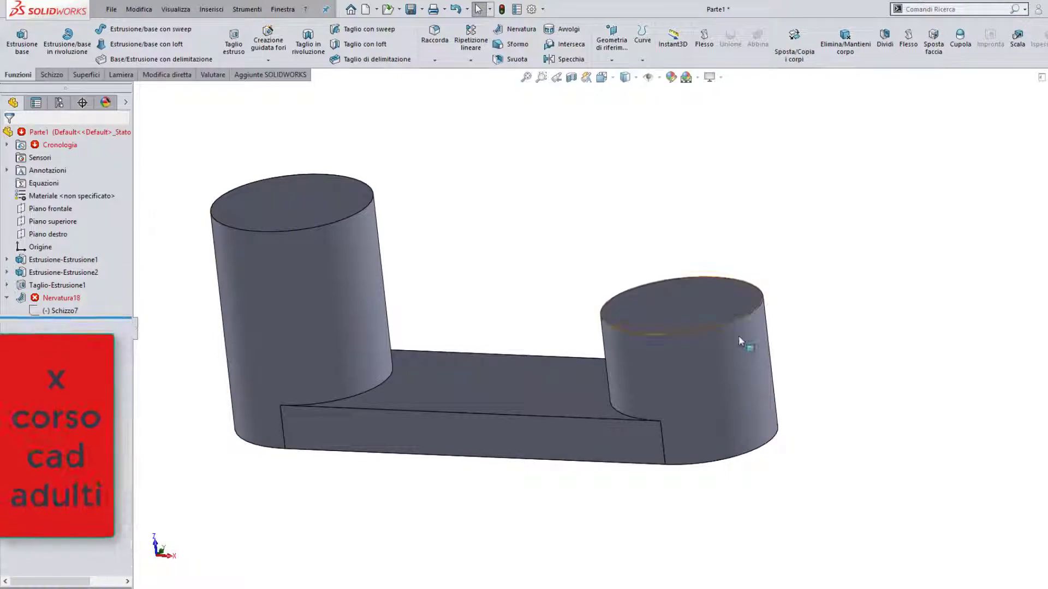
pyautogui.click(62, 310)
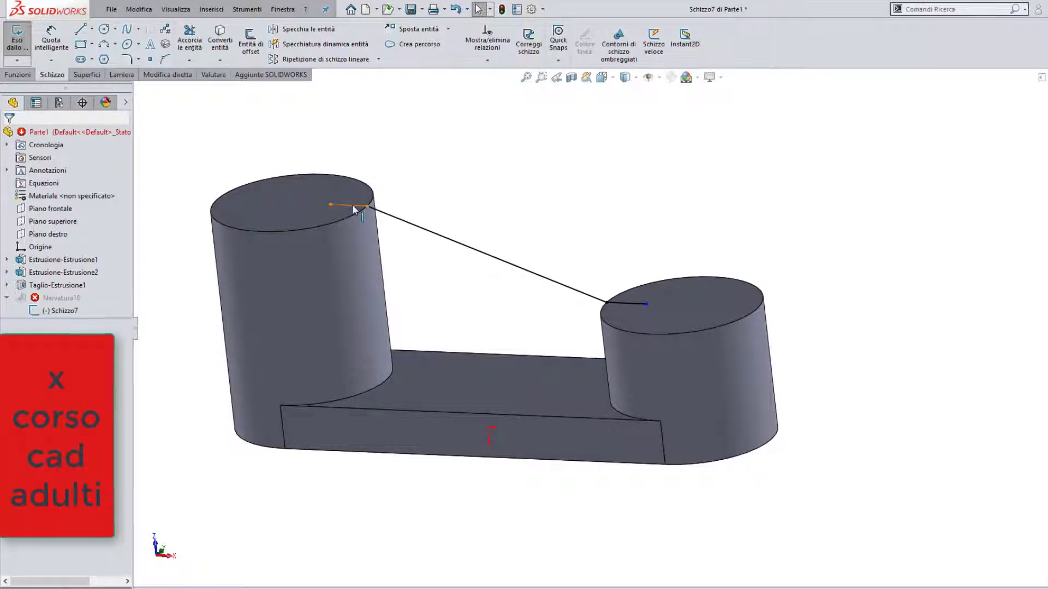
pyautogui.click(353, 207)
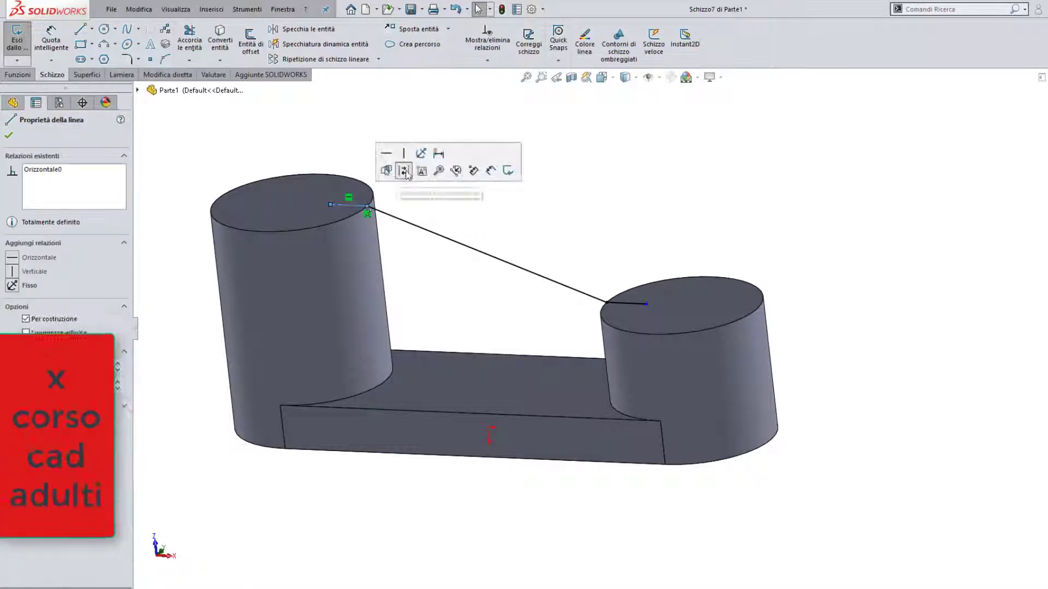
pyautogui.press('Escape')
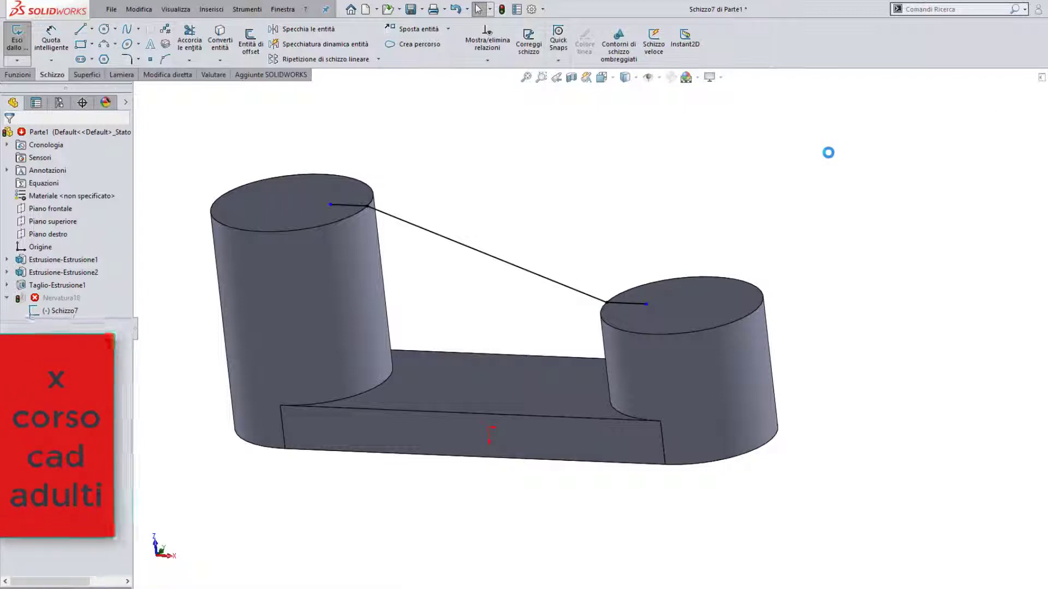
pyautogui.moveTo(603, 231)
pyautogui.mouseDown(button='middle')
pyautogui.moveTo(631, 243)
pyautogui.moveTo(624, 314)
pyautogui.moveTo(635, 247)
pyautogui.moveTo(635, 323)
pyautogui.mouseUp(button='middle')
pyautogui.scroll(-3, 624, 313)
pyautogui.scroll(-3, 617, 304)
pyautogui.scroll(1, 437, 296)
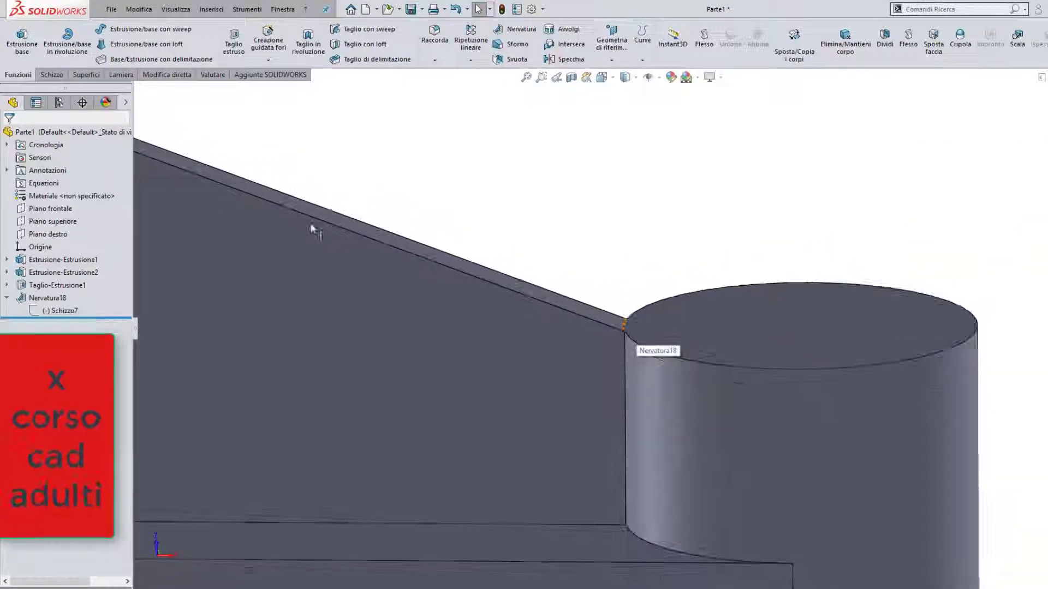
pyautogui.scroll(3, 311, 227)
pyautogui.scroll(-3, 290, 197)
pyautogui.scroll(-2, 299, 213)
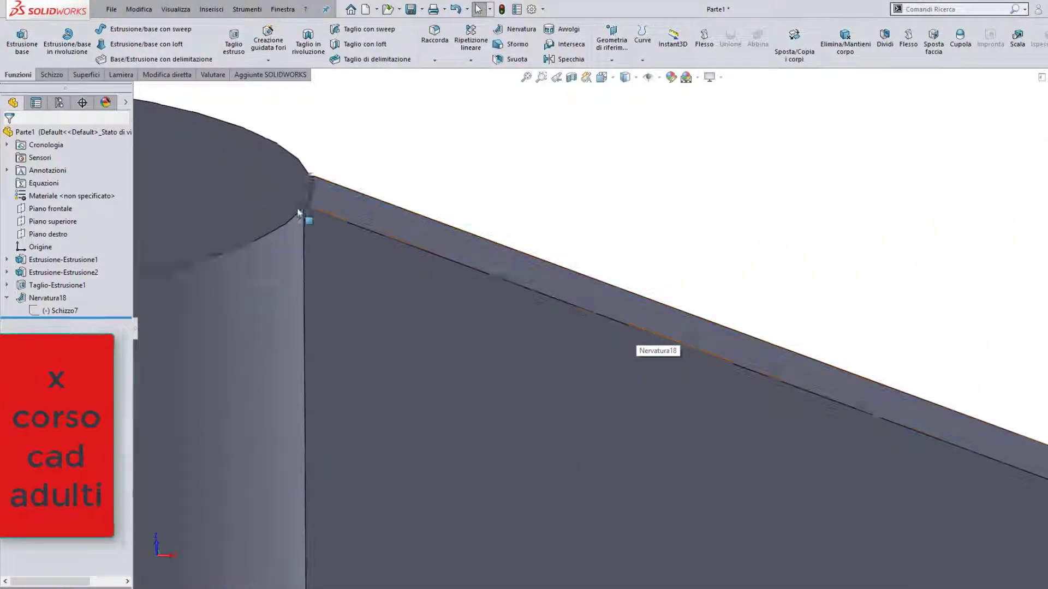
pyautogui.moveTo(299, 213); pyautogui.dragTo(699, 341, button='middle')
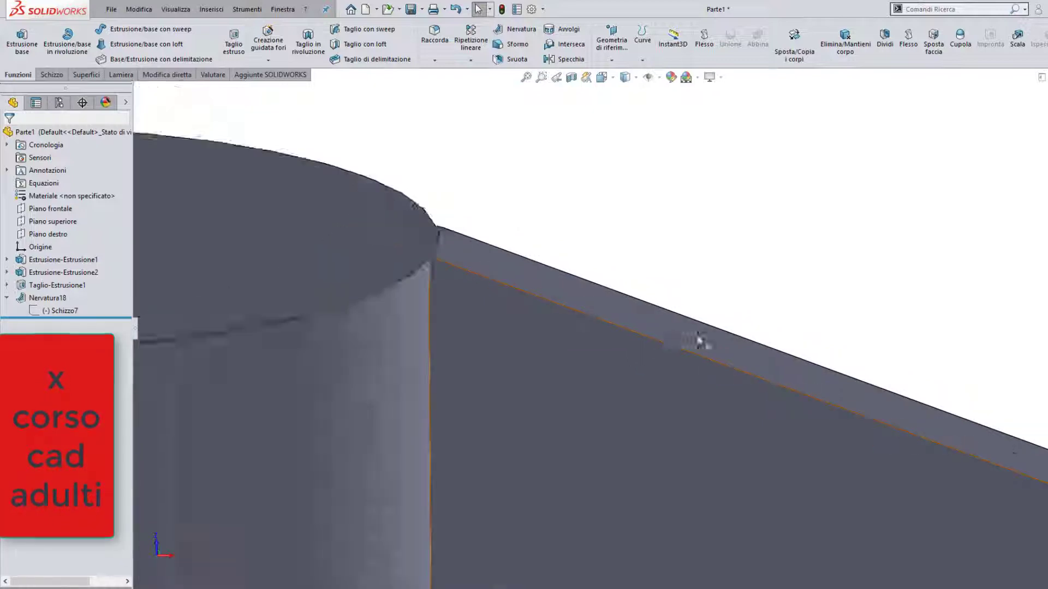
pyautogui.scroll(2, 699, 341)
pyautogui.scroll(2, 759, 379)
pyautogui.scroll(-3, 791, 387)
pyautogui.scroll(-2, 443, 319)
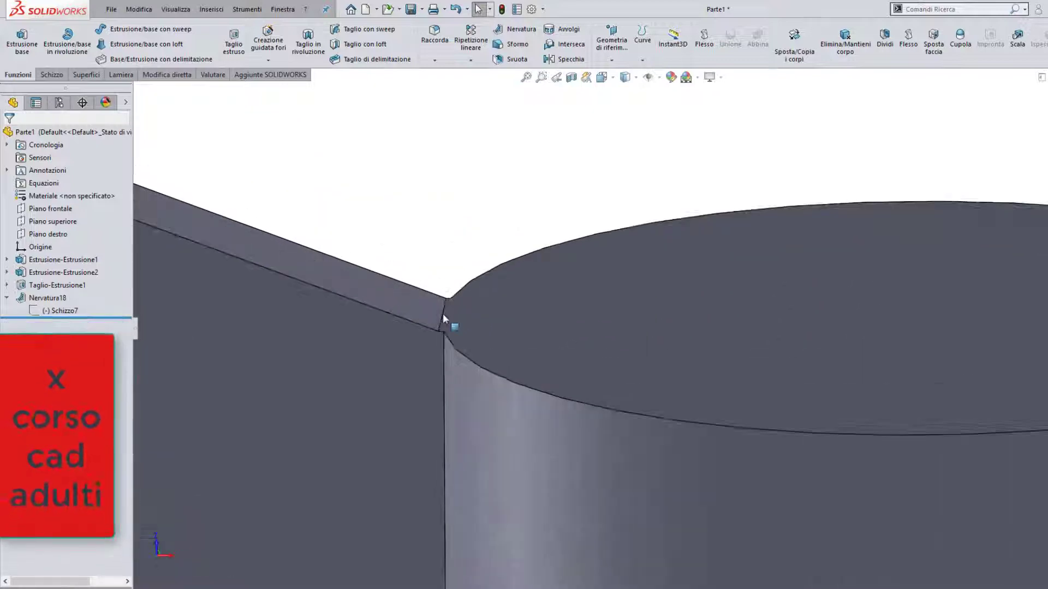
pyautogui.scroll(-2, 443, 319)
pyautogui.moveTo(462, 329)
pyautogui.mouseDown(button='middle')
pyautogui.moveTo(506, 337)
pyautogui.moveTo(516, 297)
pyautogui.moveTo(486, 344)
pyautogui.moveTo(585, 364)
pyautogui.moveTo(535, 352)
pyautogui.mouseUp(button='middle')
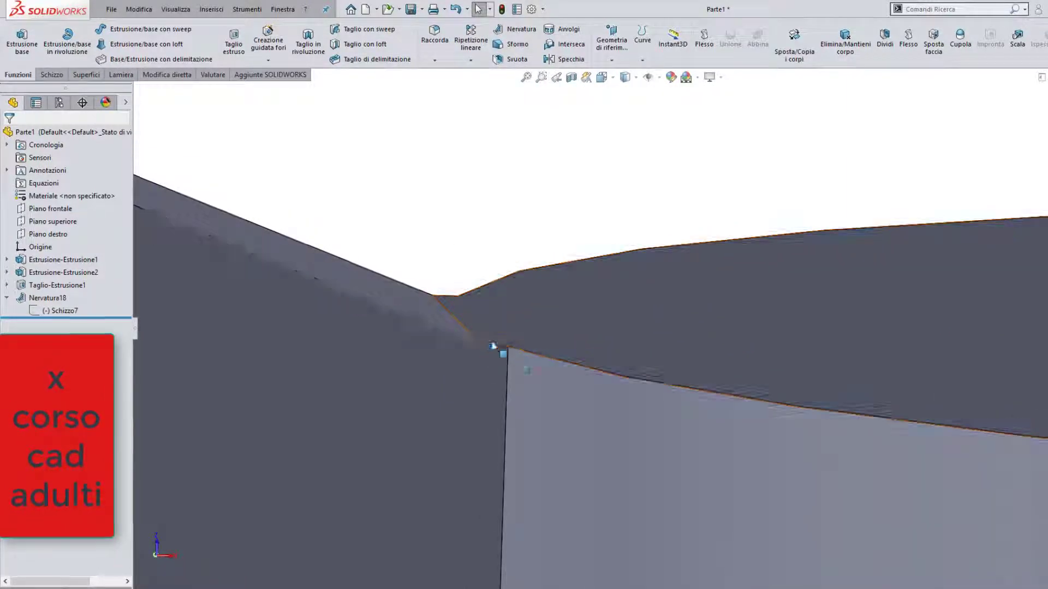
pyautogui.click(497, 347)
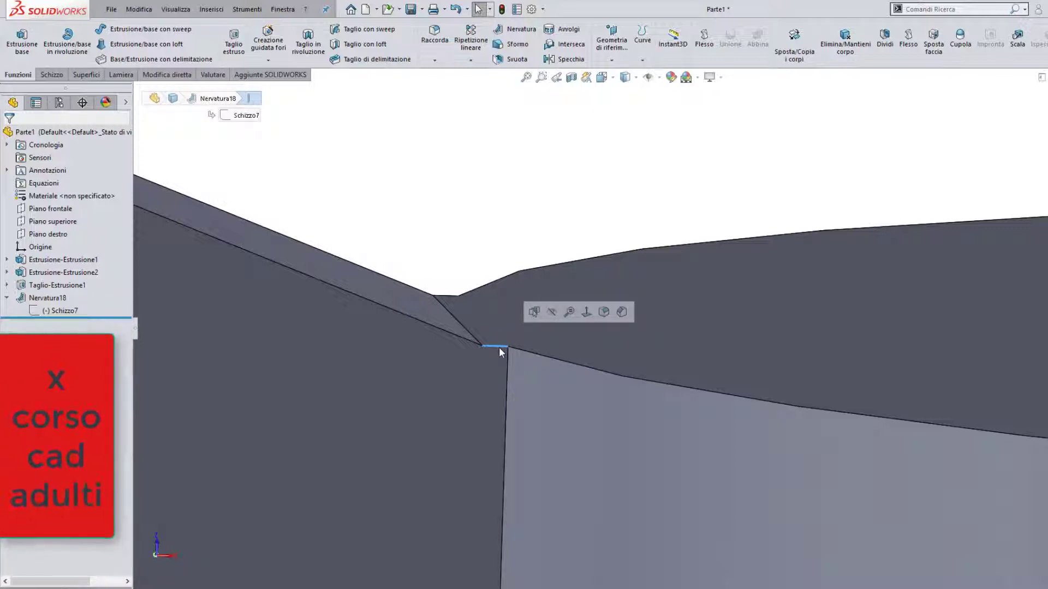
pyautogui.moveTo(499, 347)
pyautogui.mouseDown(button='middle')
pyautogui.moveTo(613, 347)
pyautogui.moveTo(601, 362)
pyautogui.moveTo(590, 355)
pyautogui.moveTo(576, 421)
pyautogui.moveTo(595, 365)
pyautogui.moveTo(607, 359)
pyautogui.moveTo(609, 375)
pyautogui.mouseUp(button='middle')
pyautogui.scroll(5, 555, 257)
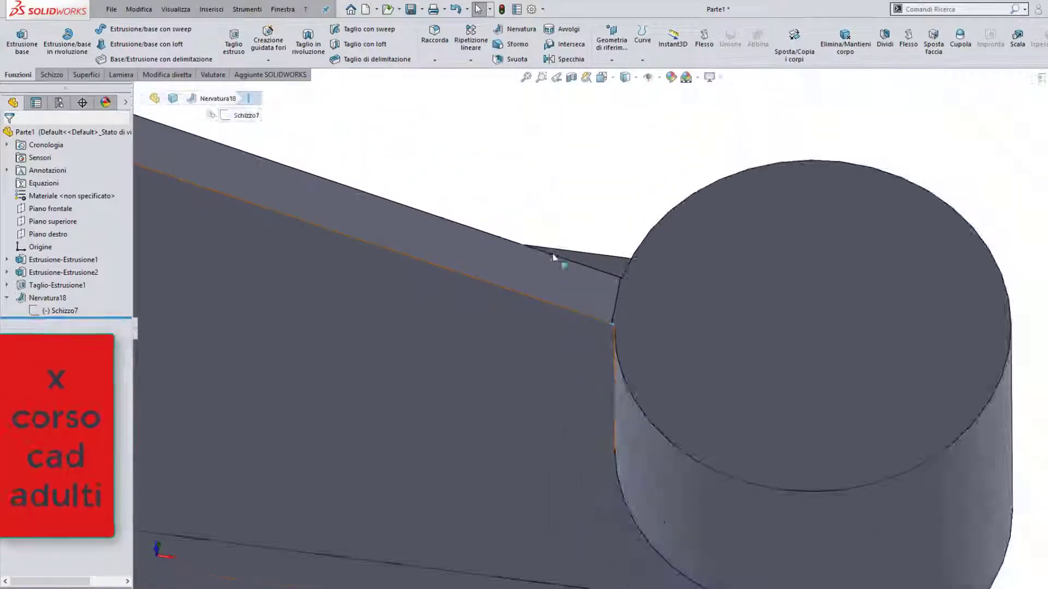
pyautogui.scroll(3, 543, 281)
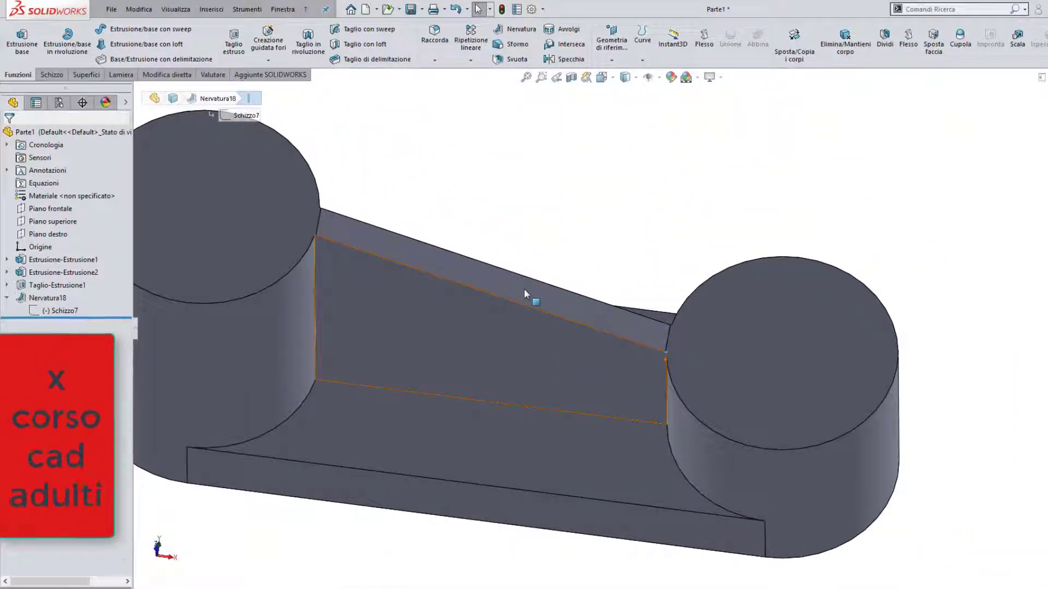
pyautogui.scroll(-5, 517, 244)
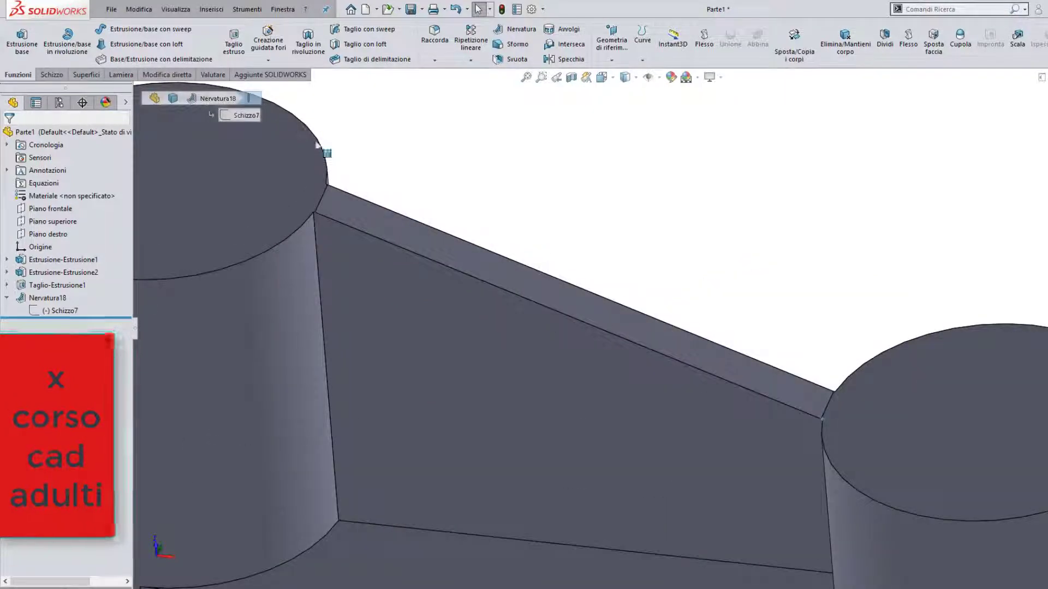
pyautogui.scroll(-2, 335, 208)
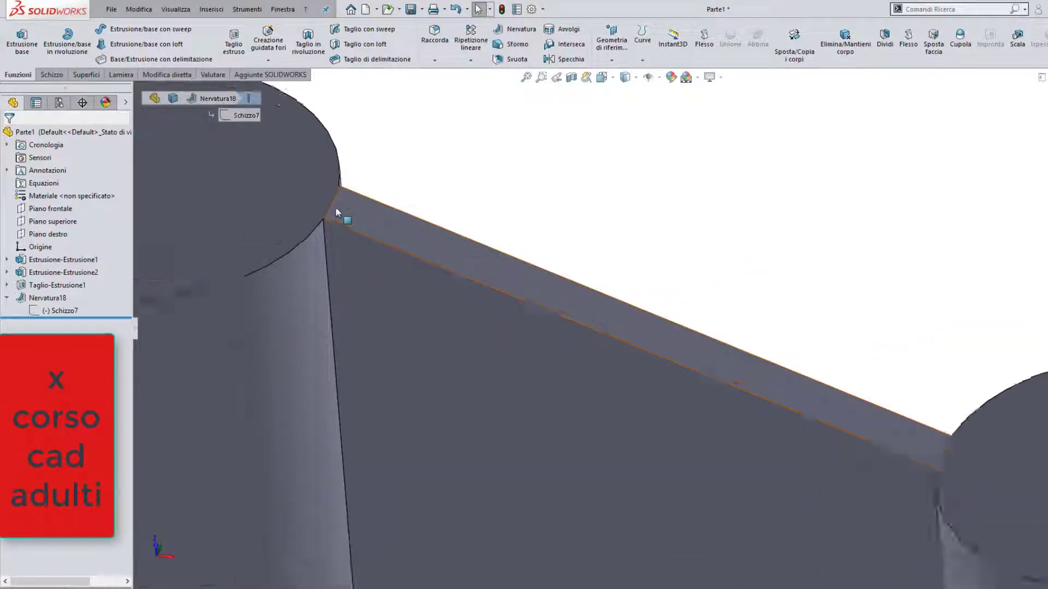
pyautogui.scroll(-2, 391, 238)
pyautogui.scroll(-2, 444, 263)
pyautogui.scroll(-2, 444, 263)
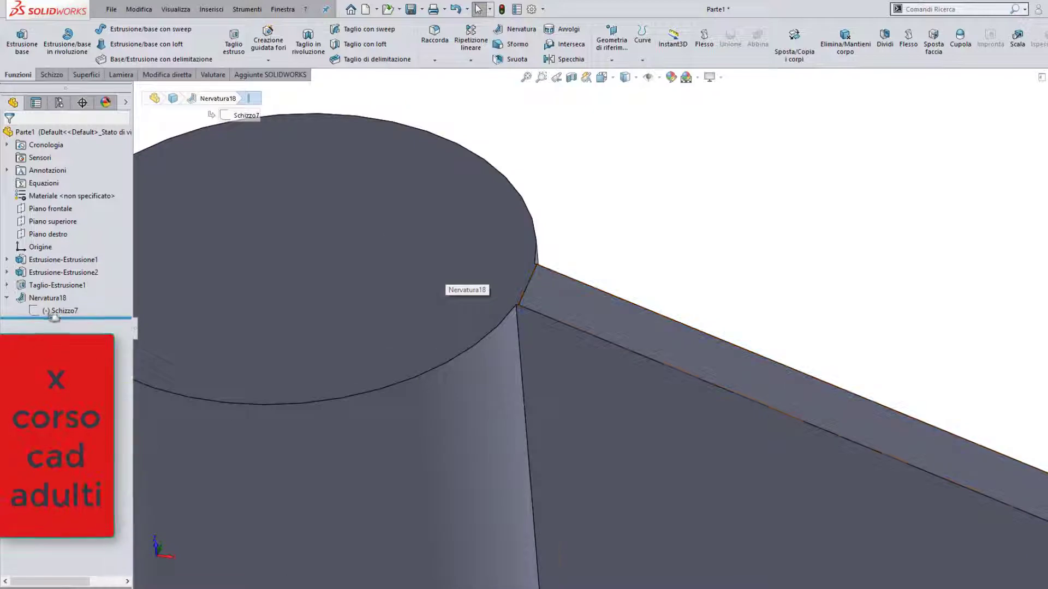
pyautogui.moveTo(693, 385); pyautogui.dragTo(513, 304, button='middle')
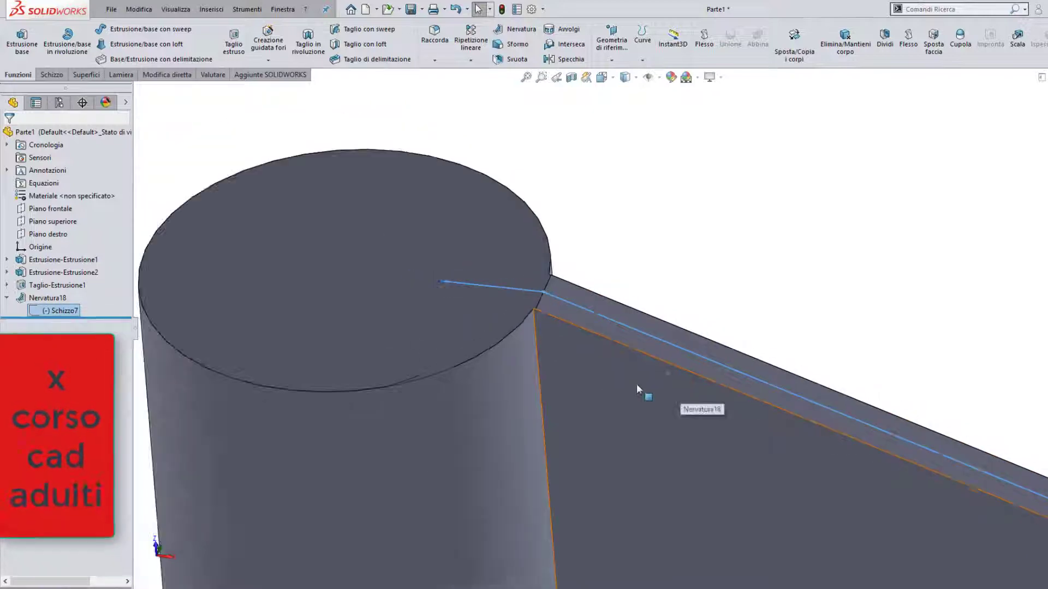
pyautogui.scroll(2, 552, 317)
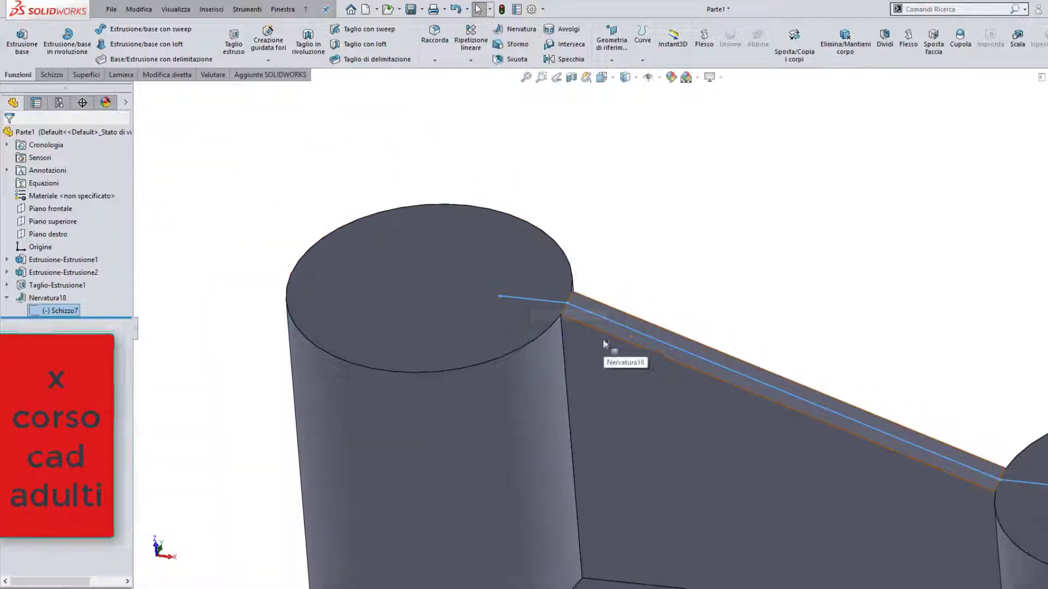
pyautogui.scroll(-2, 553, 293)
pyautogui.scroll(-2, 557, 335)
pyautogui.scroll(2, 590, 371)
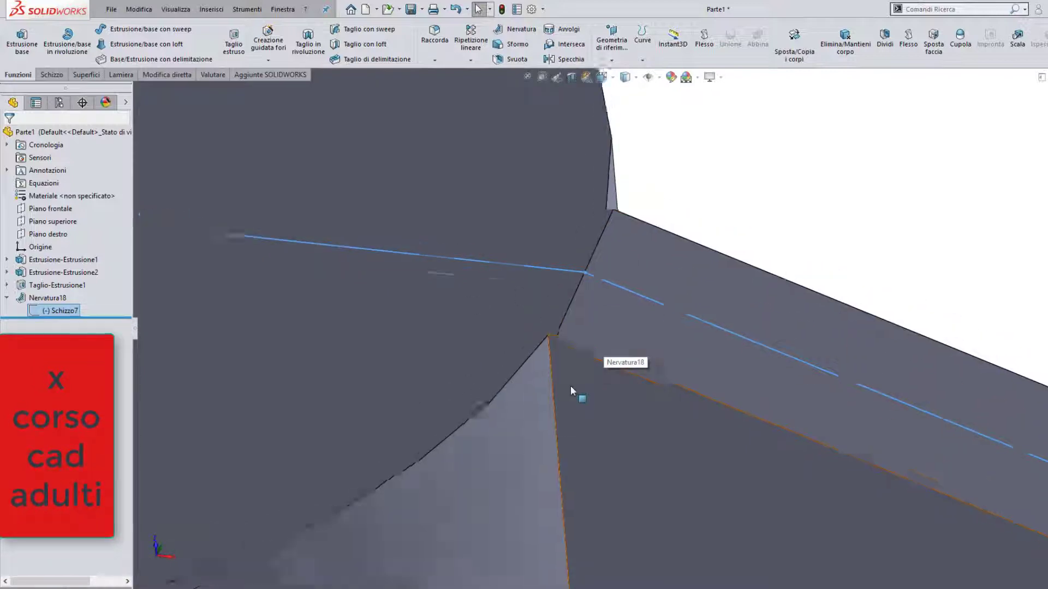
pyautogui.scroll(2, 590, 371)
pyautogui.click(1014, 171)
pyautogui.scroll(2, 1010, 182)
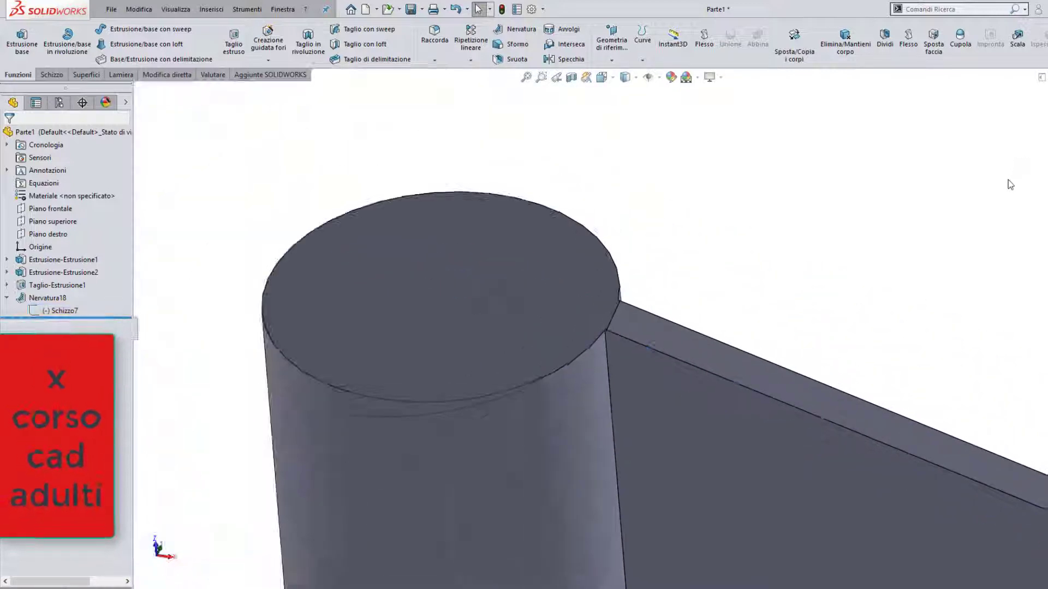
pyautogui.scroll(2, 182, 328)
pyautogui.click(56, 310)
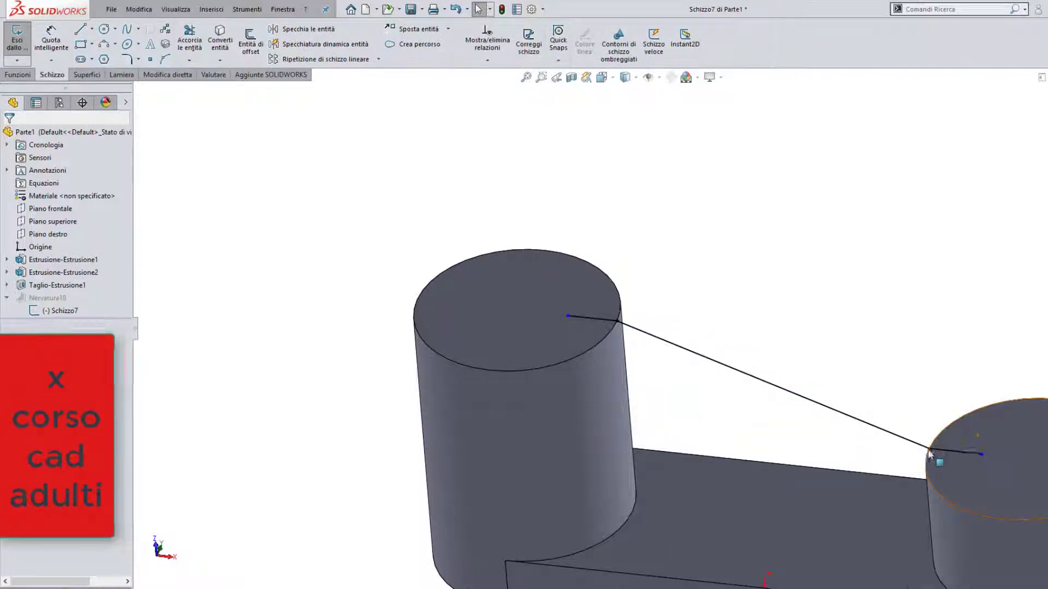
pyautogui.scroll(-2, 917, 443)
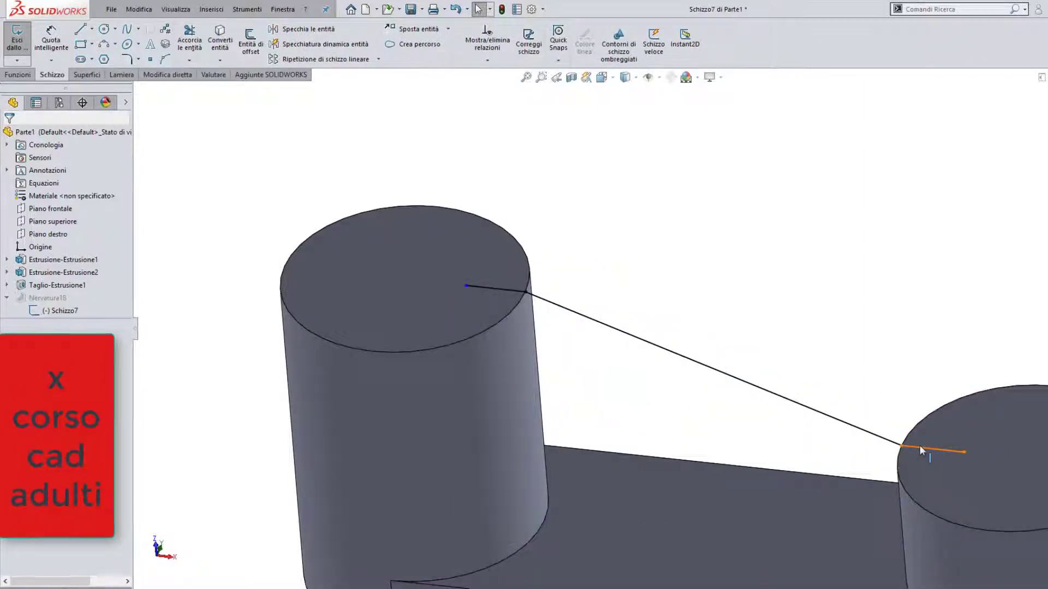
pyautogui.click(919, 449)
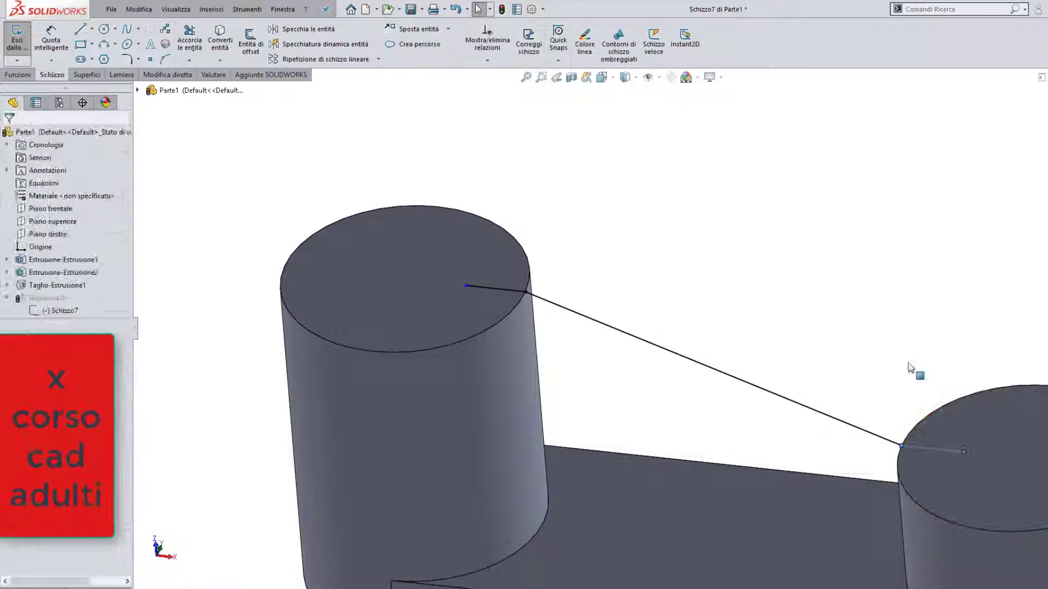
pyautogui.press('Escape')
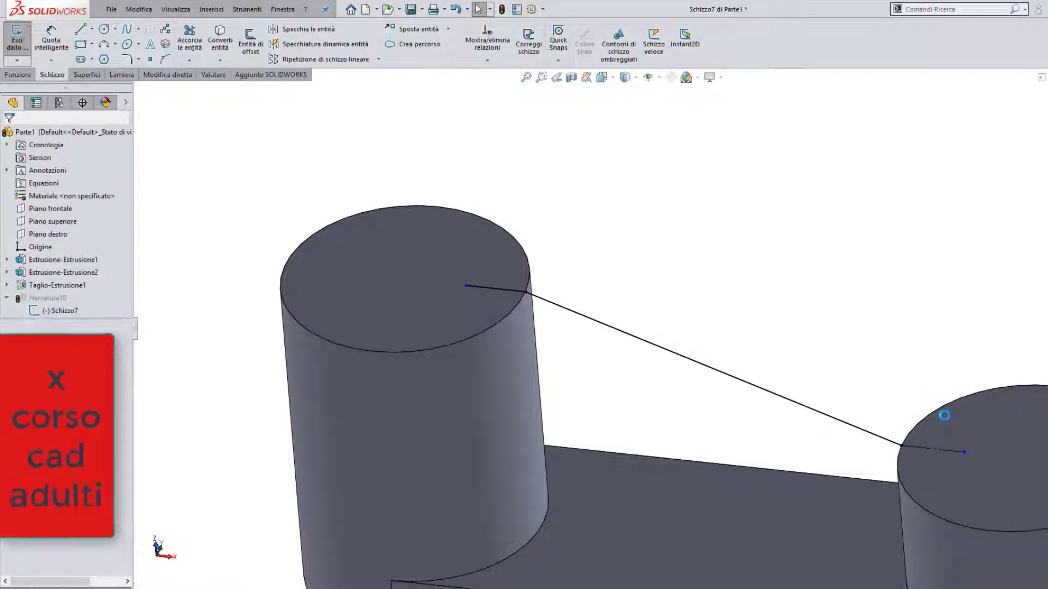
pyautogui.scroll(-3, 889, 459)
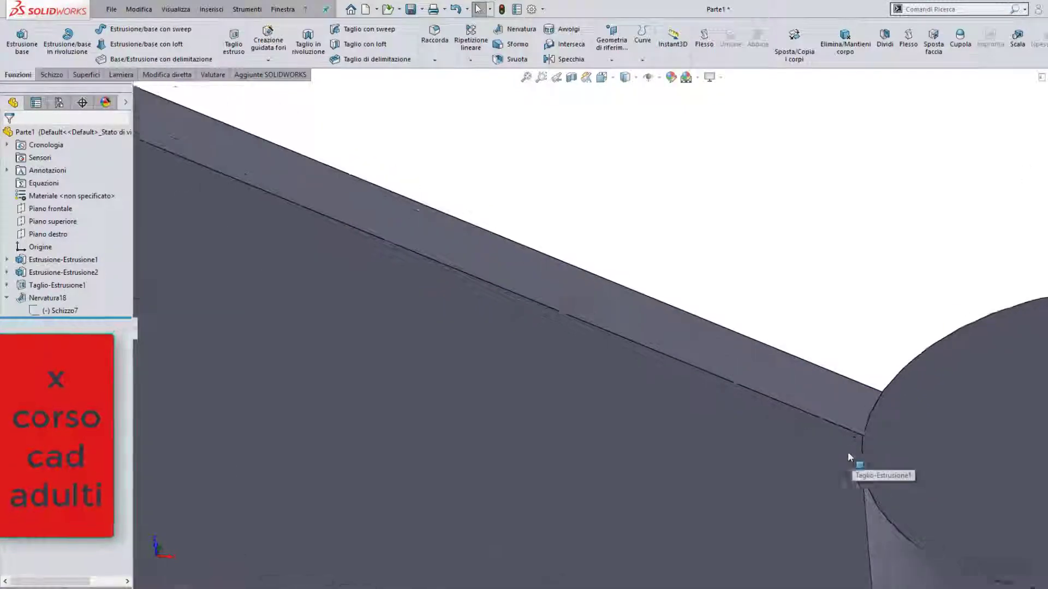
pyautogui.scroll(-3, 851, 458)
pyautogui.moveTo(851, 297); pyautogui.dragTo(831, 263, button='middle')
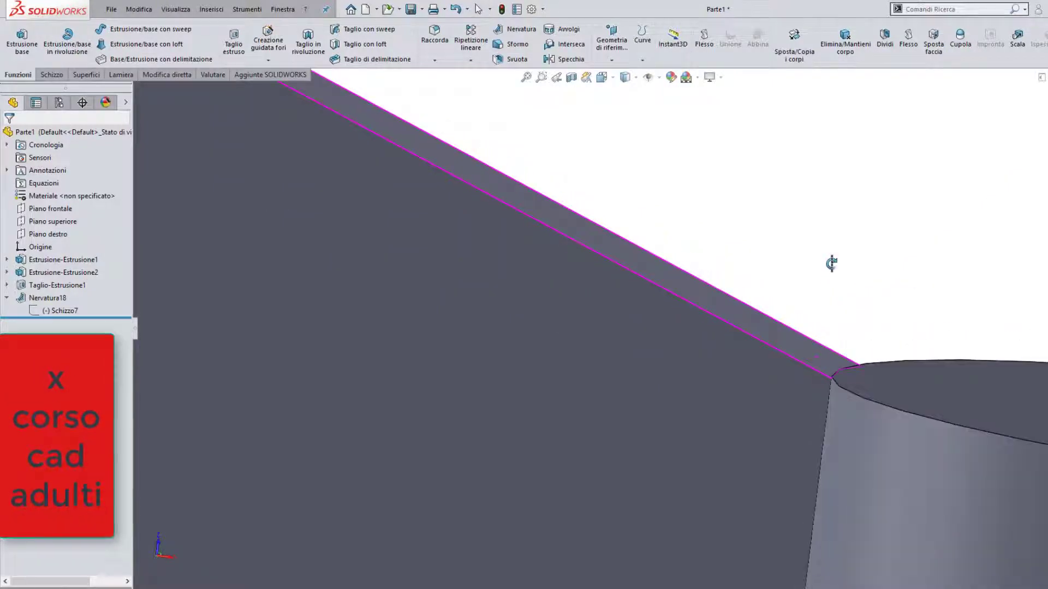
pyautogui.moveTo(837, 366)
pyautogui.mouseDown(button='middle')
pyautogui.moveTo(767, 372)
pyautogui.moveTo(374, 246)
pyautogui.mouseUp(button='middle')
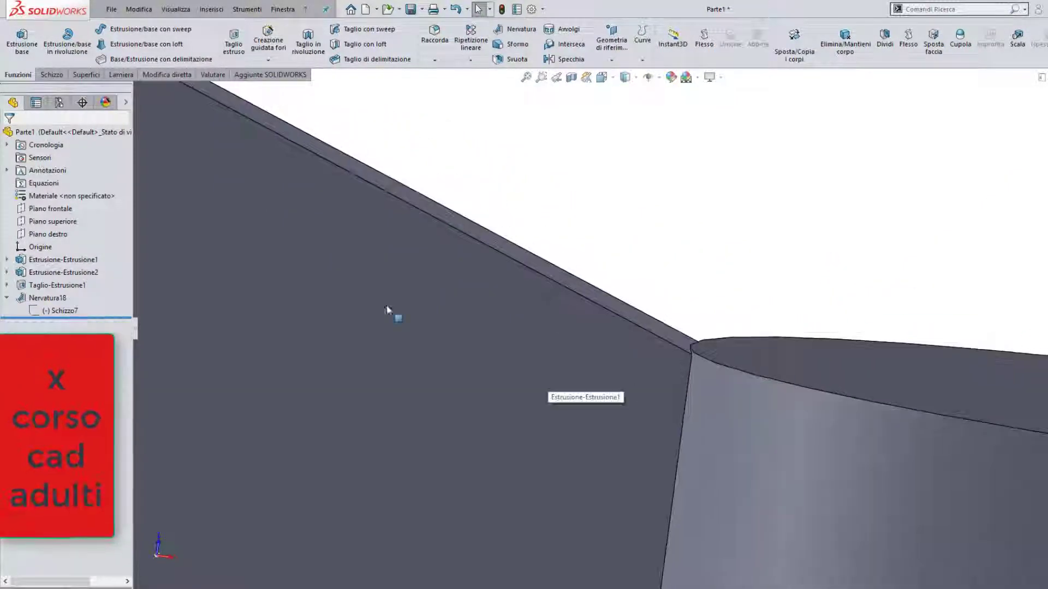
pyautogui.scroll(5, 369, 246)
pyautogui.scroll(-3, 620, 311)
pyautogui.scroll(-4, 433, 193)
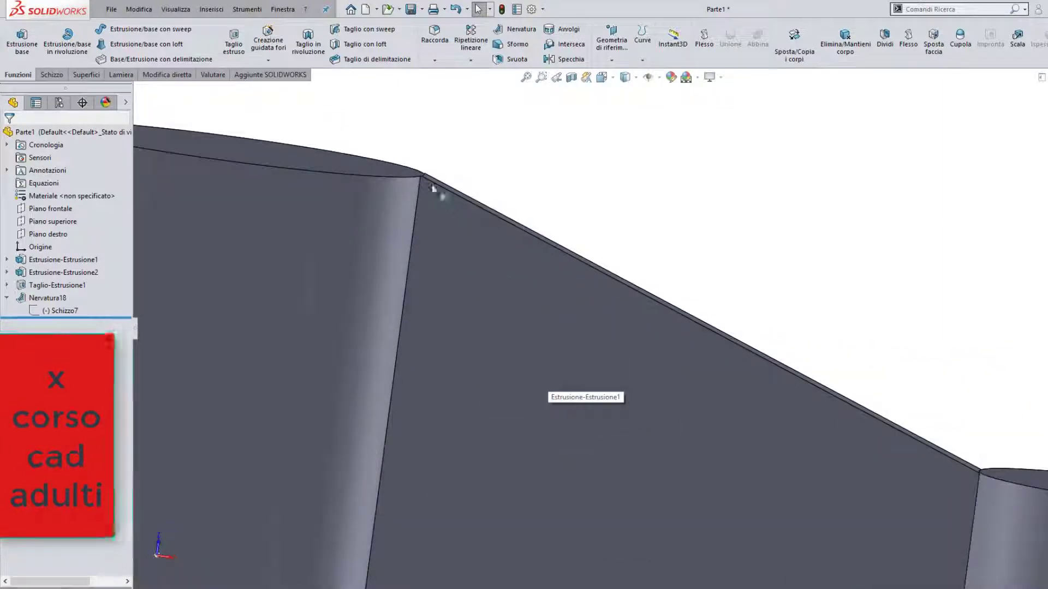
pyautogui.moveTo(456, 236)
pyautogui.mouseDown(button='middle')
pyautogui.moveTo(568, 193)
pyautogui.moveTo(614, 93)
pyautogui.moveTo(408, 282)
pyautogui.moveTo(424, 311)
pyautogui.mouseUp(button='middle')
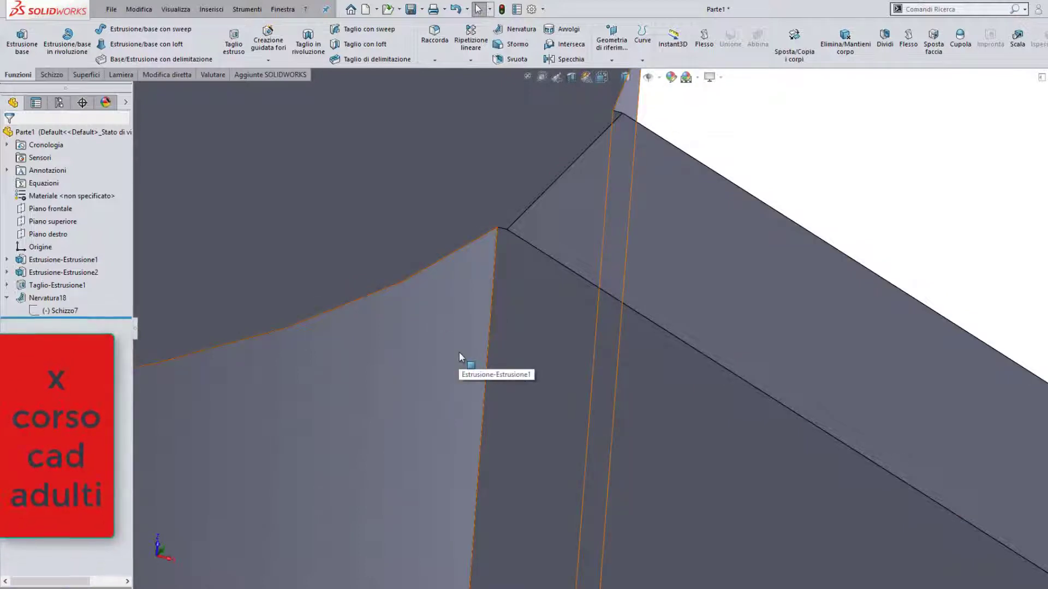
pyautogui.moveTo(459, 352)
pyautogui.mouseDown(button='middle')
pyautogui.moveTo(510, 334)
pyautogui.moveTo(580, 171)
pyautogui.moveTo(546, 139)
pyautogui.mouseUp(button='middle')
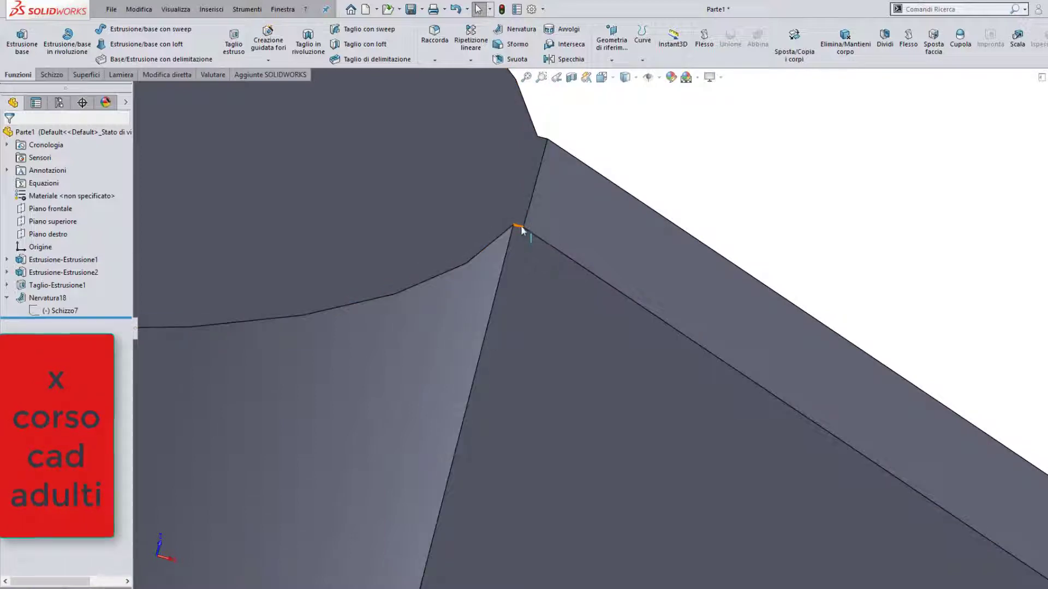
pyautogui.scroll(2, 567, 306)
pyautogui.scroll(1, 581, 353)
pyautogui.scroll(1, 581, 353)
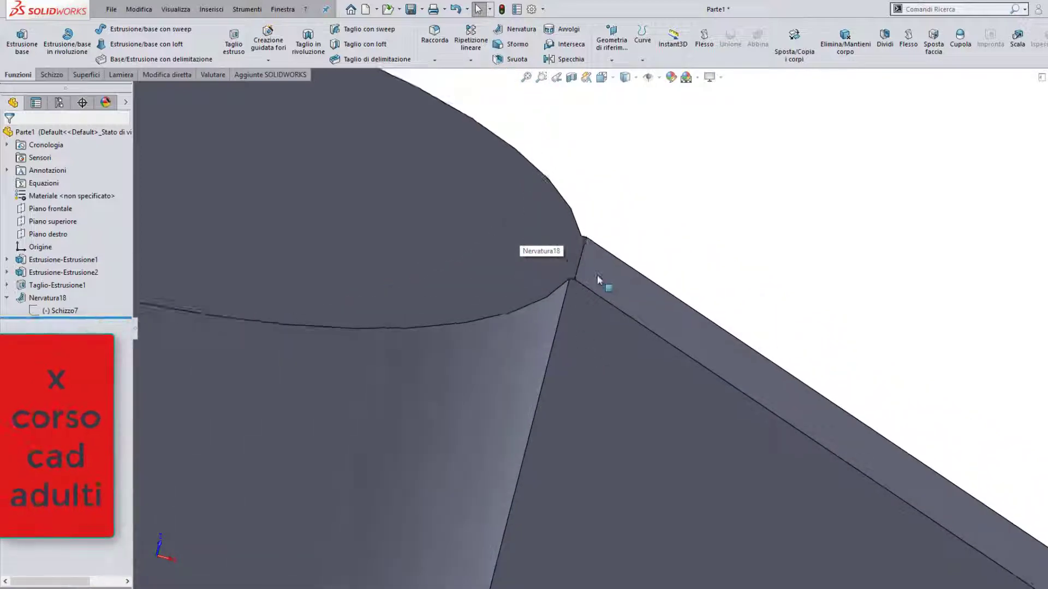
# Edit rib Nervatura18 and change its thickness (Spessore) from 5 mm to 1 mm.
pyautogui.click(48, 298)
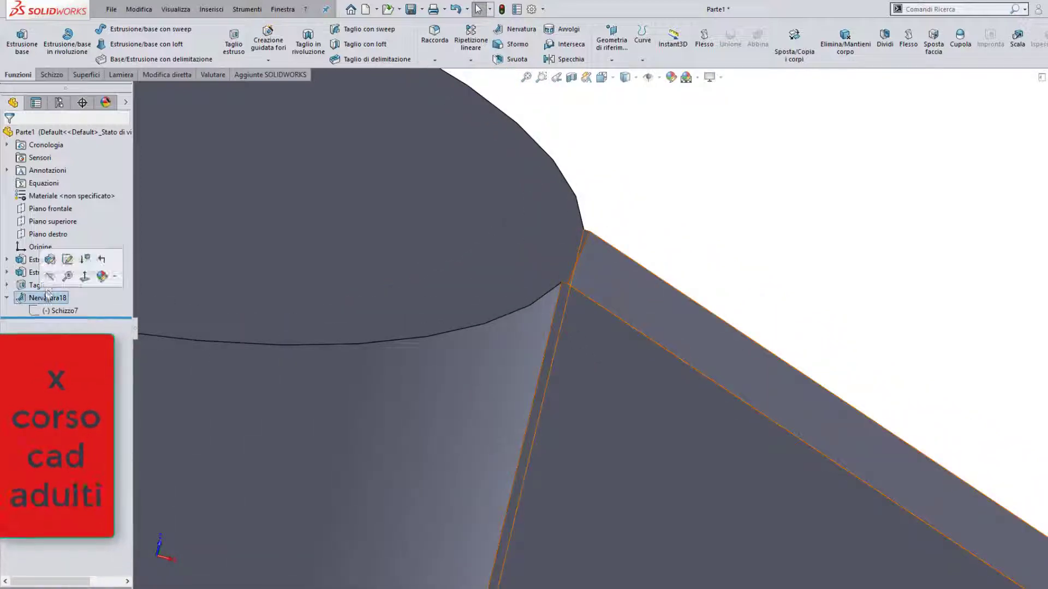
pyautogui.click(50, 260)
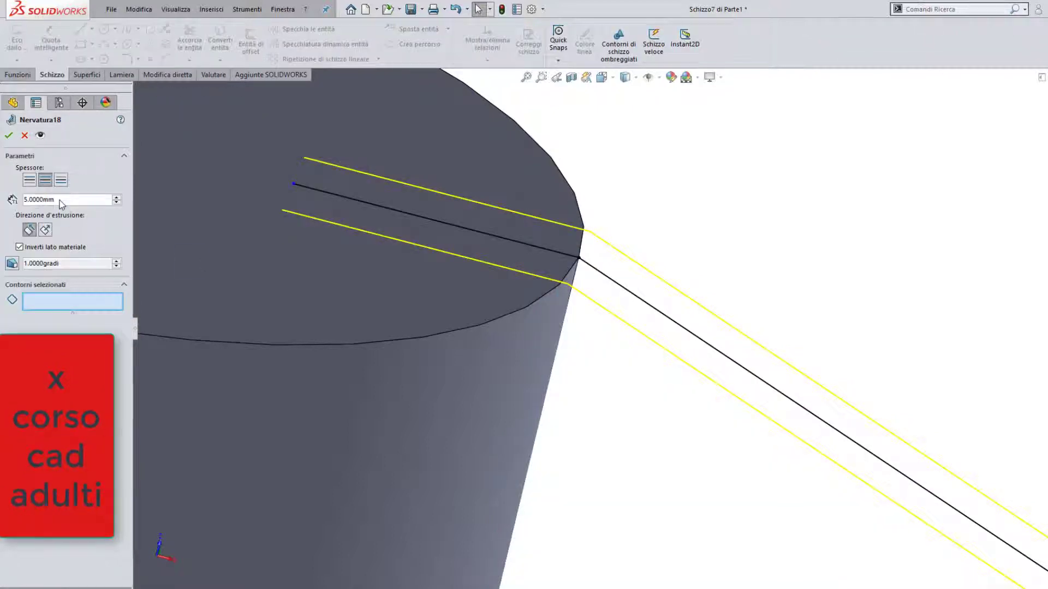
pyautogui.click(72, 200)
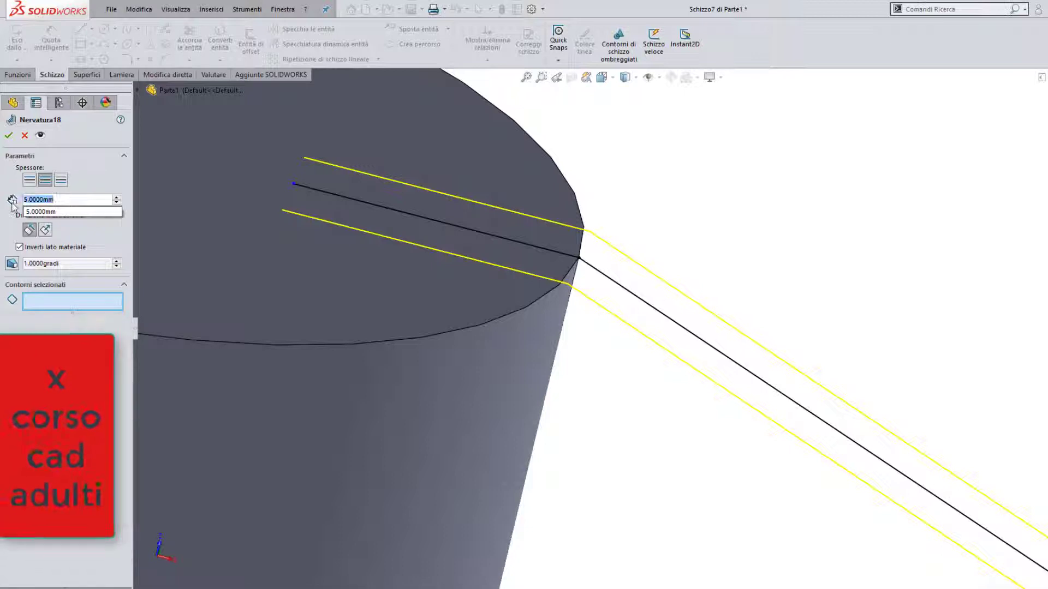
pyautogui.write('1')
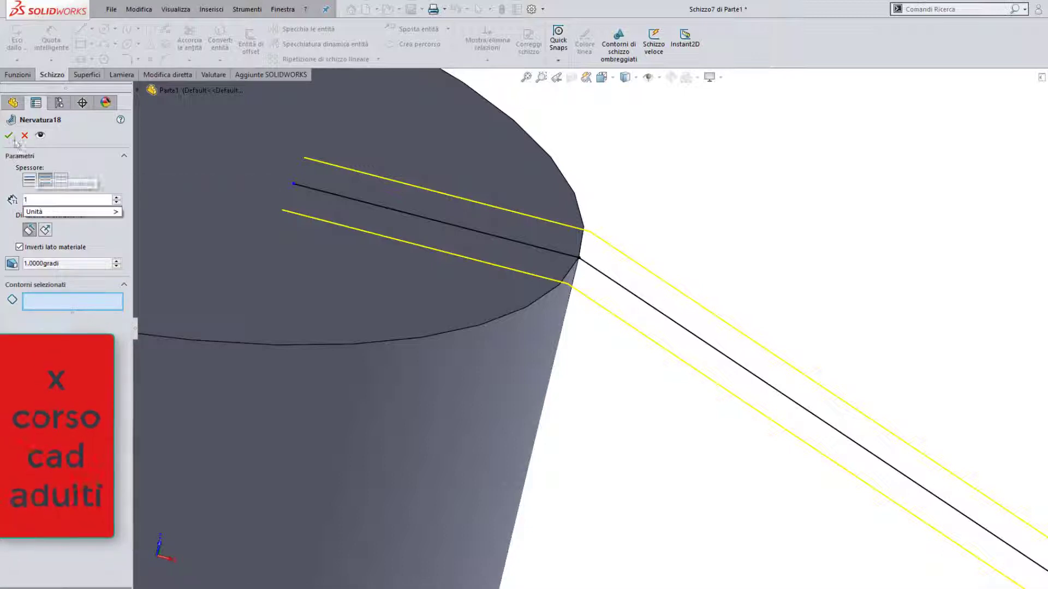
pyautogui.press('Return')
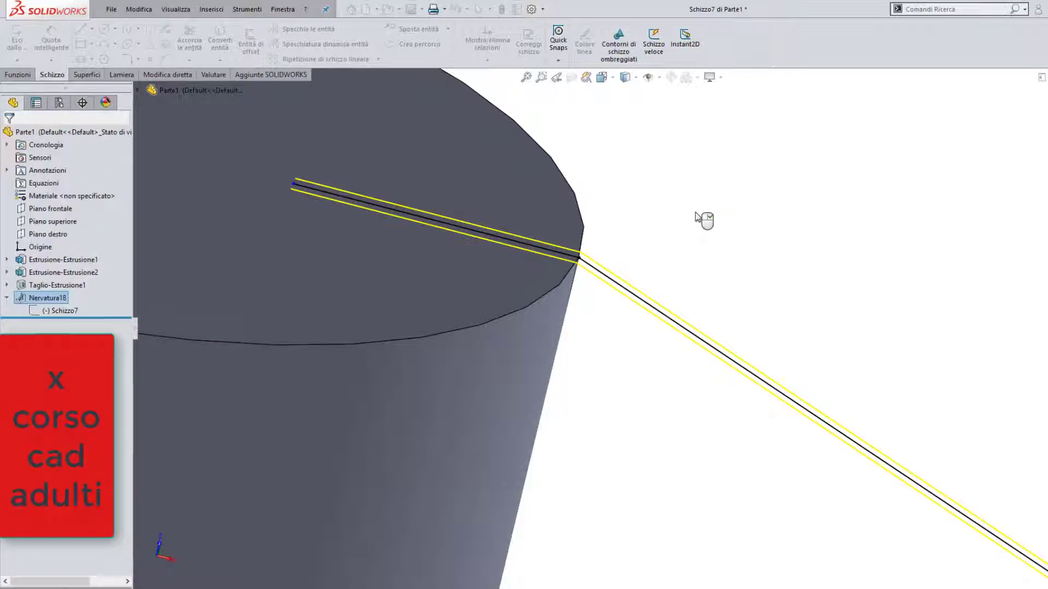
pyautogui.scroll(-2, 585, 277)
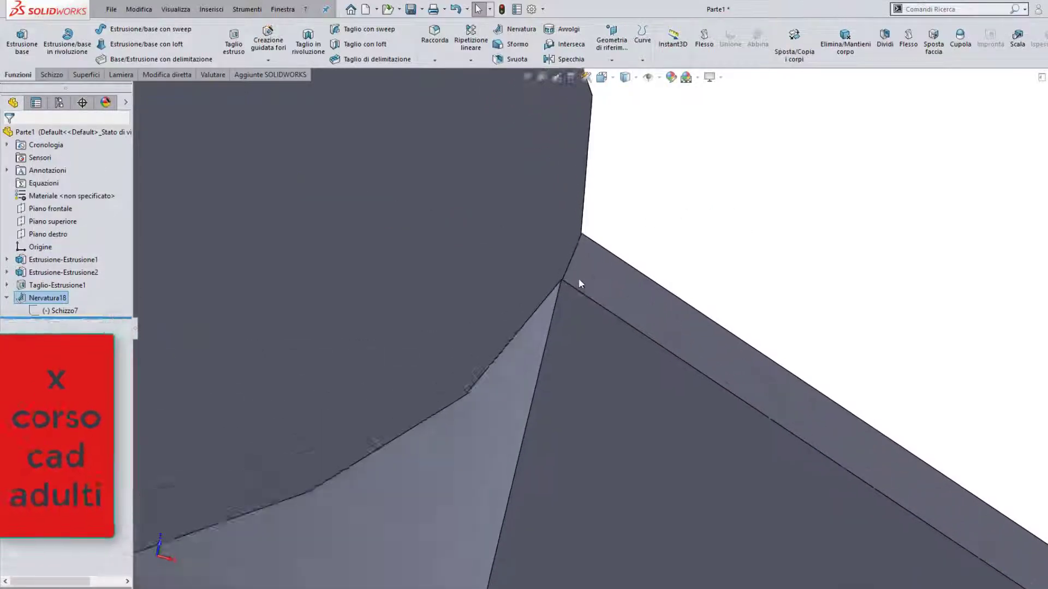
pyautogui.scroll(-2, 578, 277)
pyautogui.scroll(-2, 570, 289)
pyautogui.scroll(-2, 562, 303)
pyautogui.scroll(-2, 568, 290)
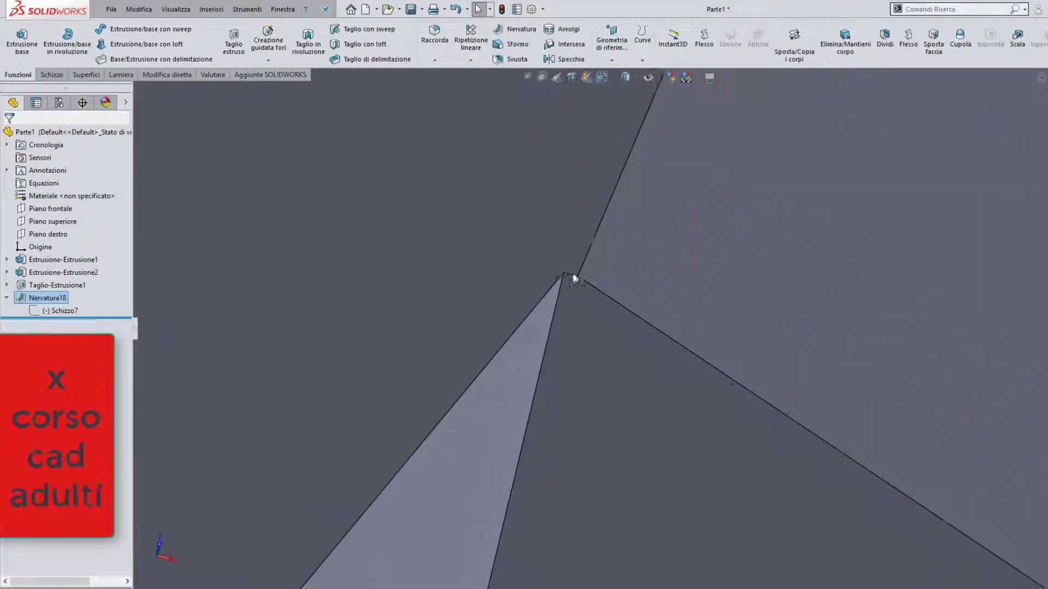
pyautogui.click(569, 276)
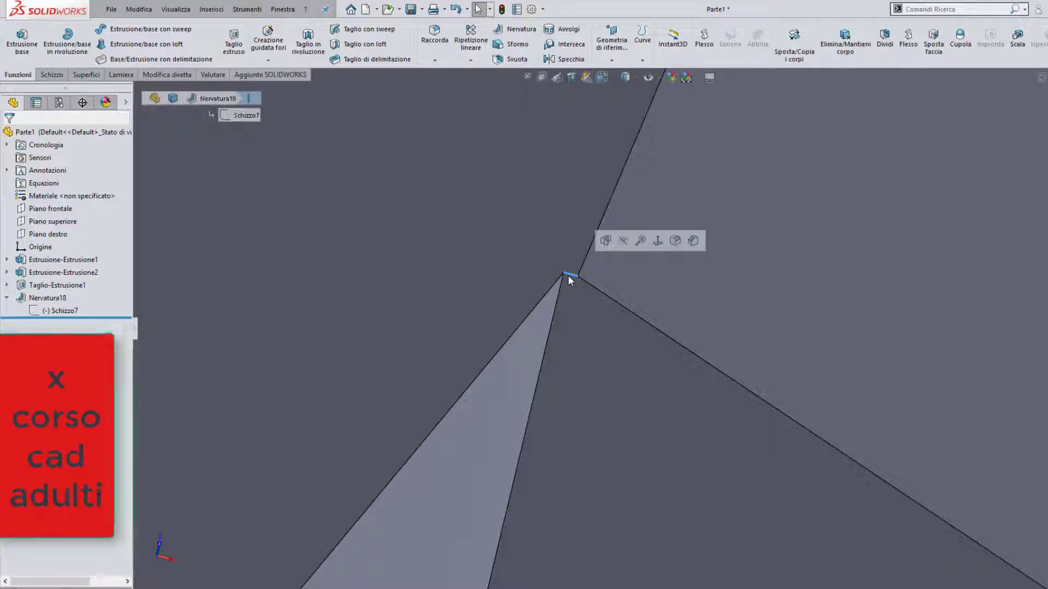
pyautogui.scroll(2, 566, 285)
pyautogui.scroll(2, 562, 300)
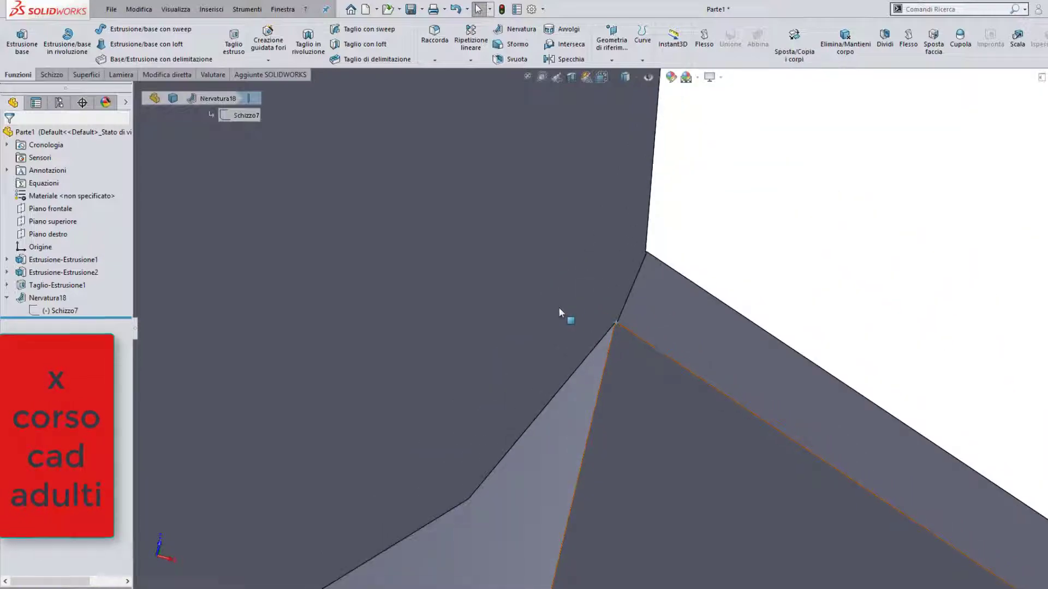